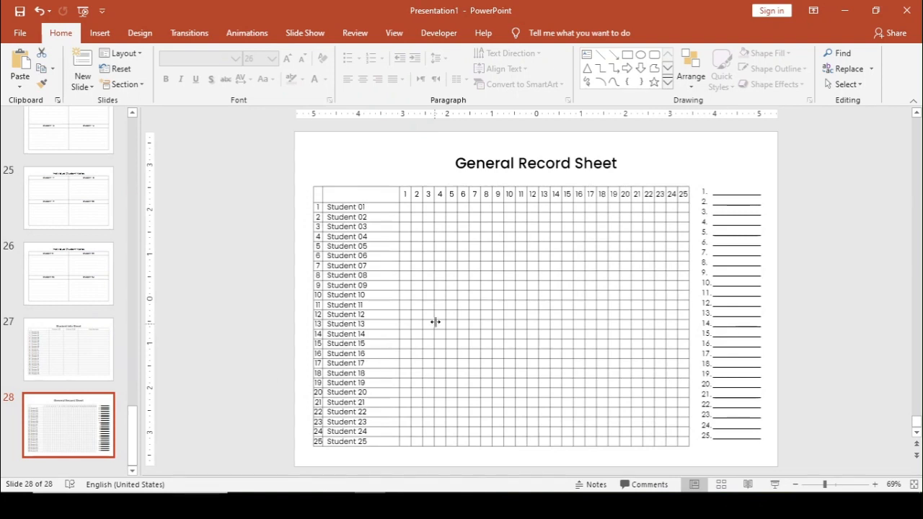
# - Return to slide 2, the August 20XX Class Performance Record Sheet
pyautogui.scroll(10, 99, 200)
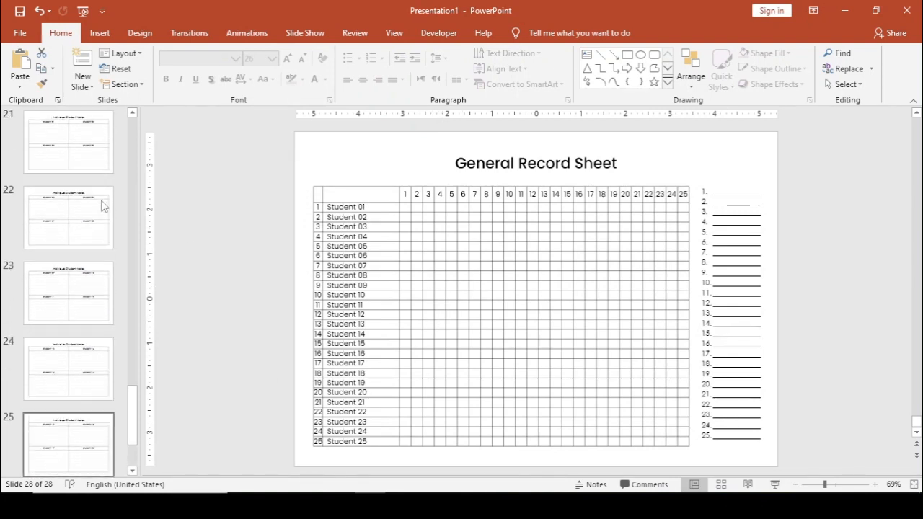
pyautogui.scroll(10, 103, 205)
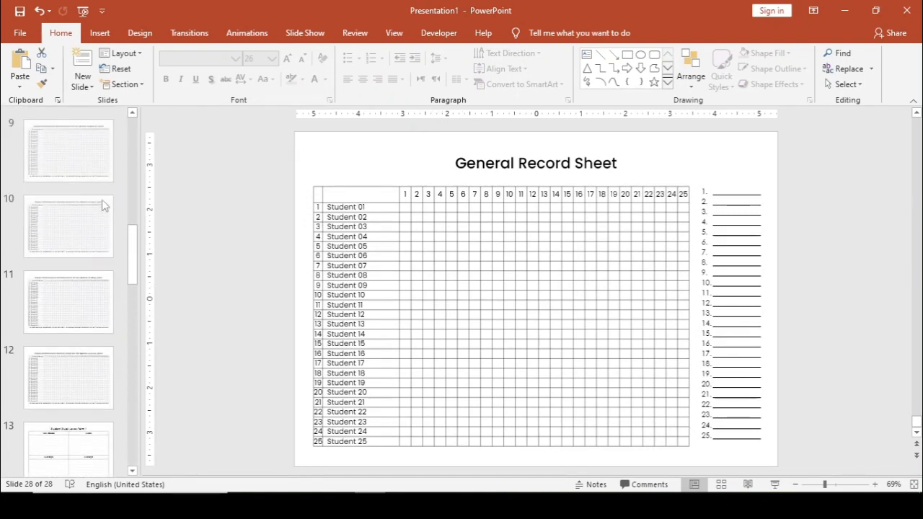
pyautogui.scroll(3, 103, 205)
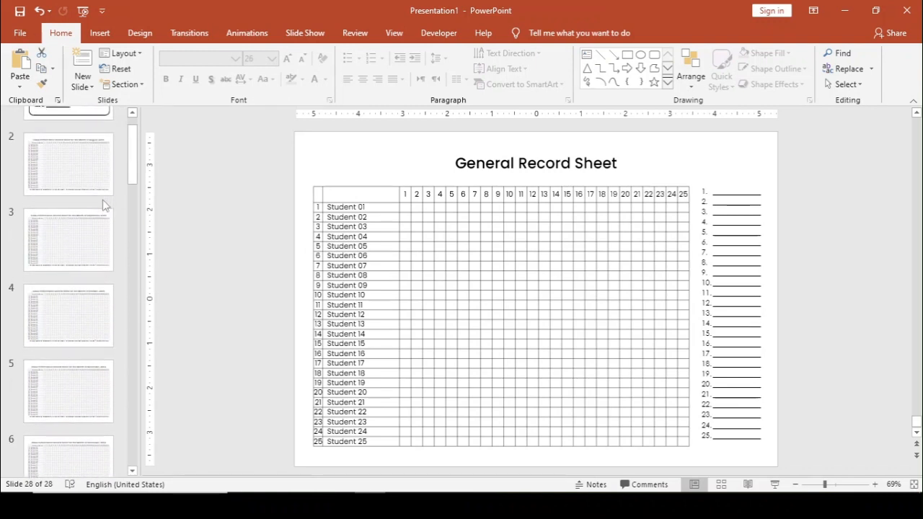
pyautogui.click(92, 150)
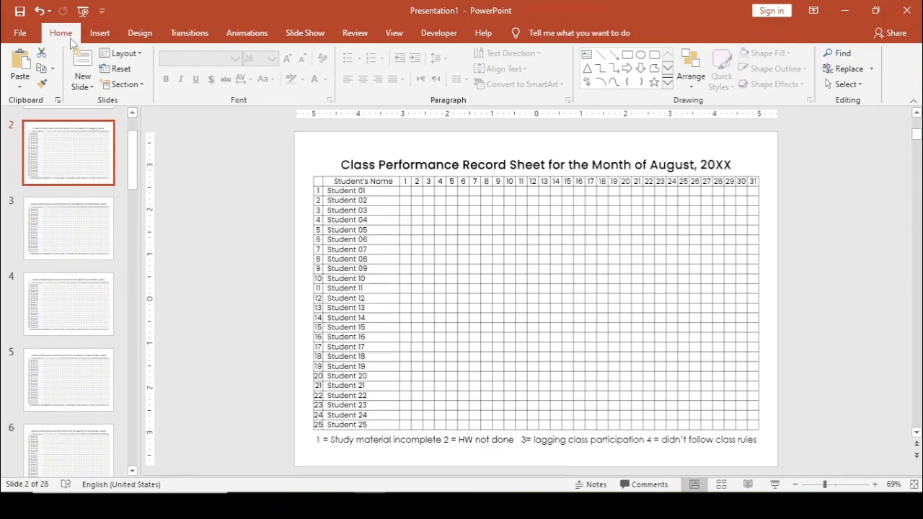
# - Replace every 'XX' with '23' across the deck (5 replacements), so August reads 2023
pyautogui.click(872, 71)
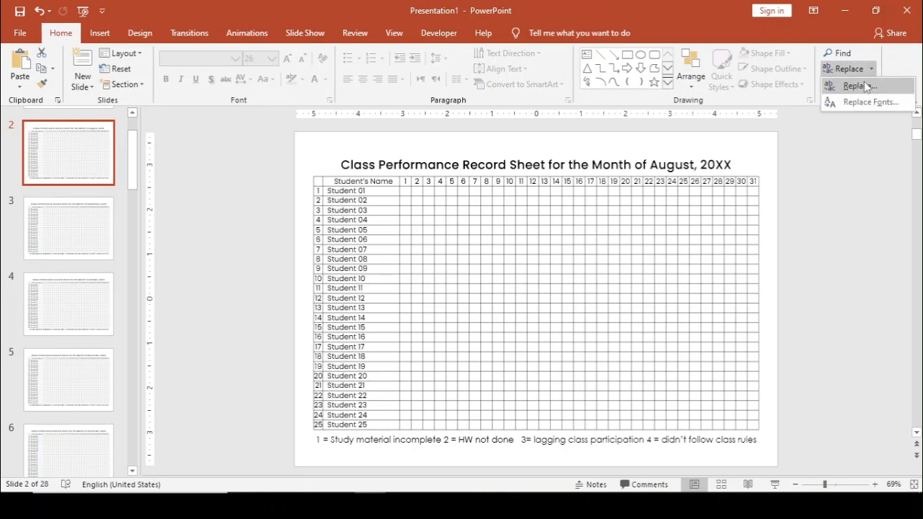
pyautogui.click(860, 86)
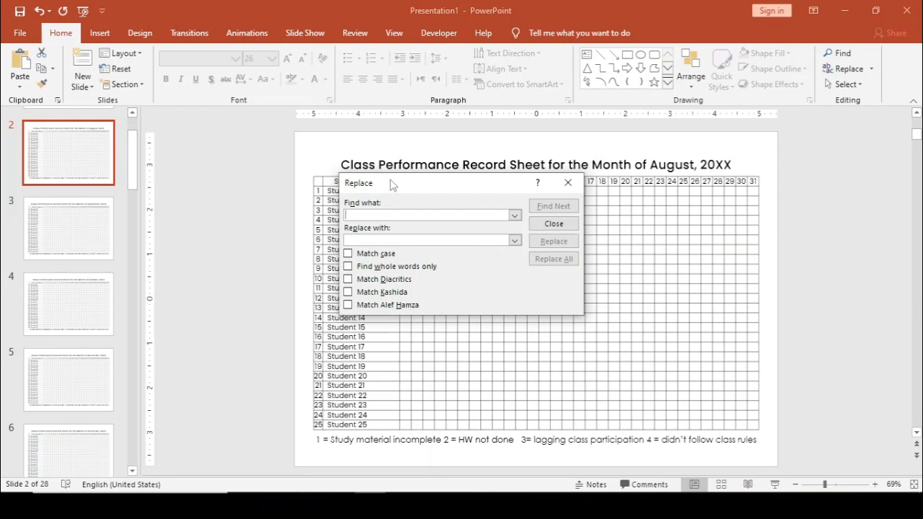
pyautogui.moveTo(393, 184); pyautogui.dragTo(470, 207)
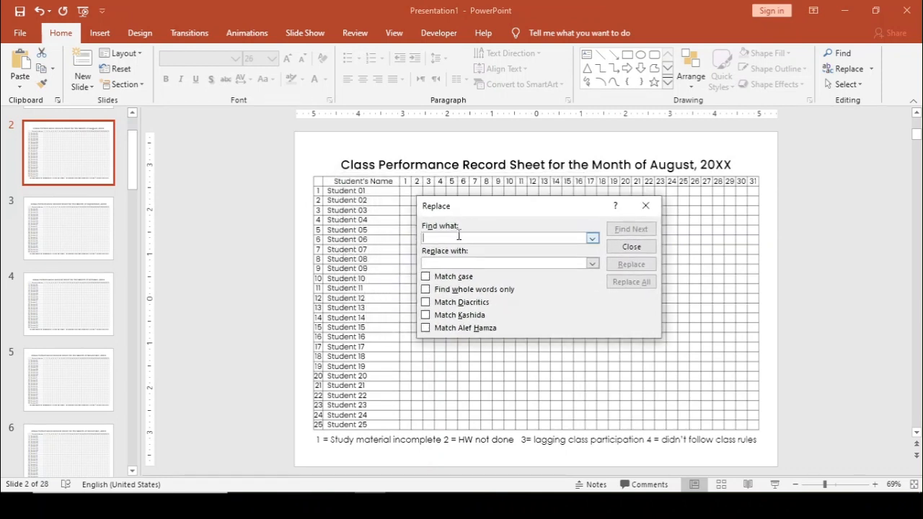
pyautogui.write('XX')
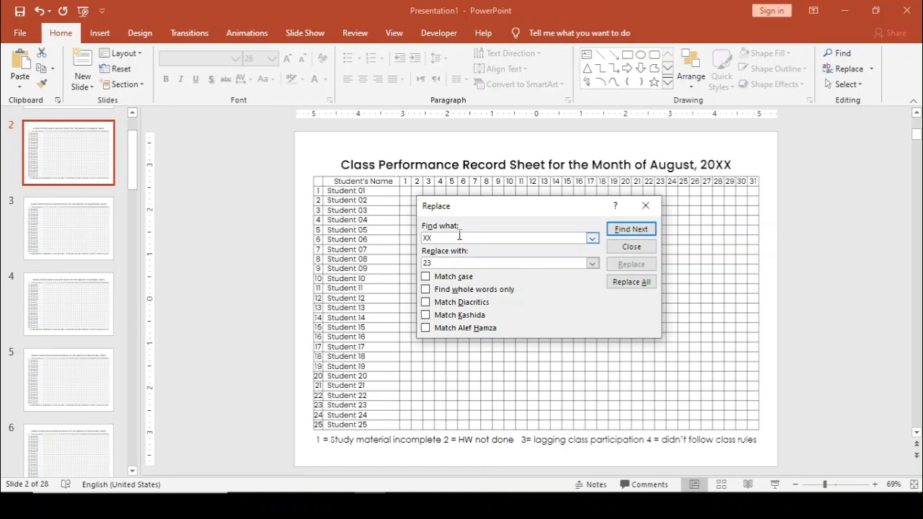
pyautogui.click(629, 281)
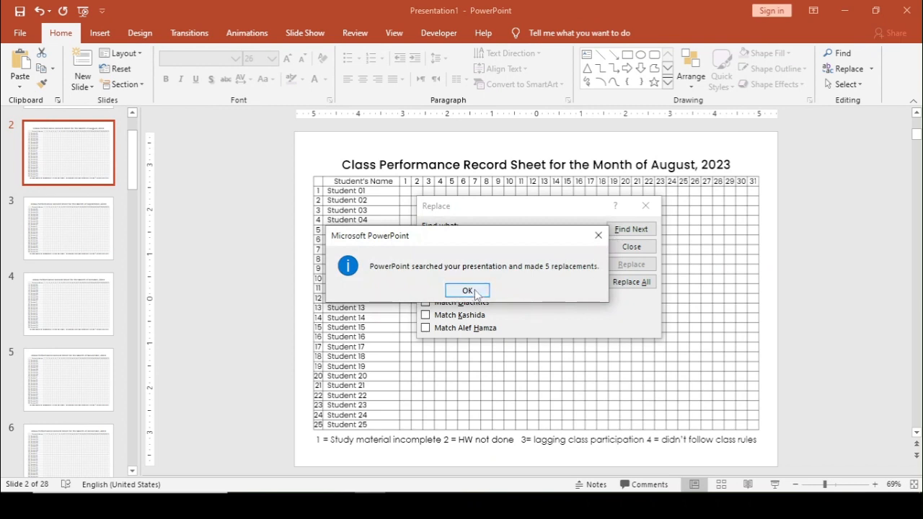
pyautogui.click(468, 291)
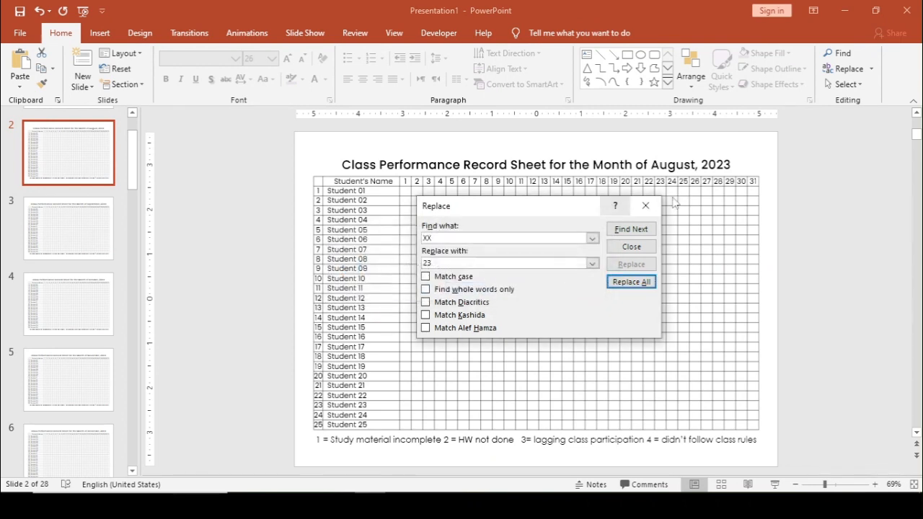
# - Replace all 'XY' year placeholders with '24' throughout the deck (6 replacements)
pyautogui.click(471, 239)
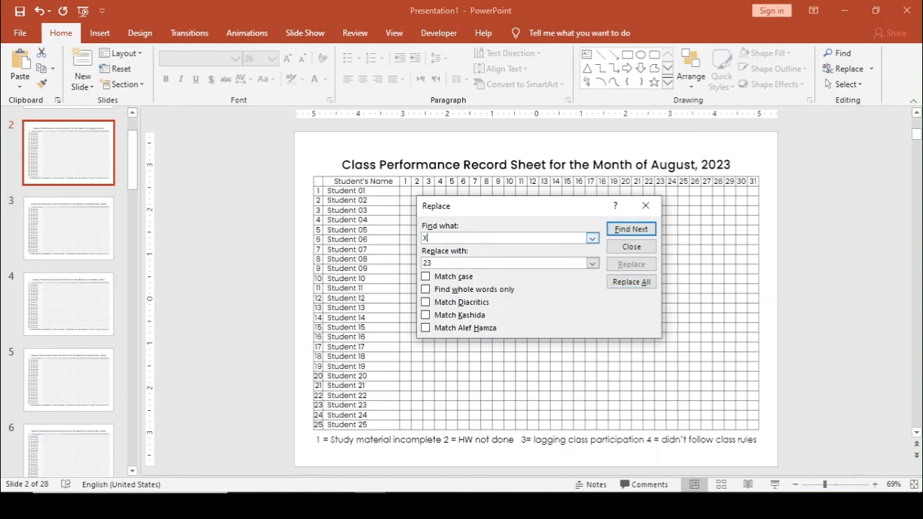
pyautogui.click(466, 264)
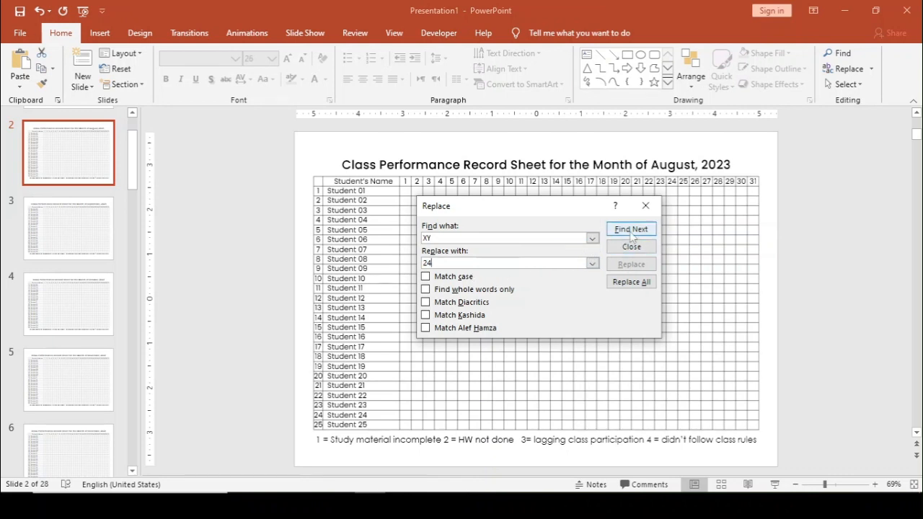
pyautogui.click(630, 283)
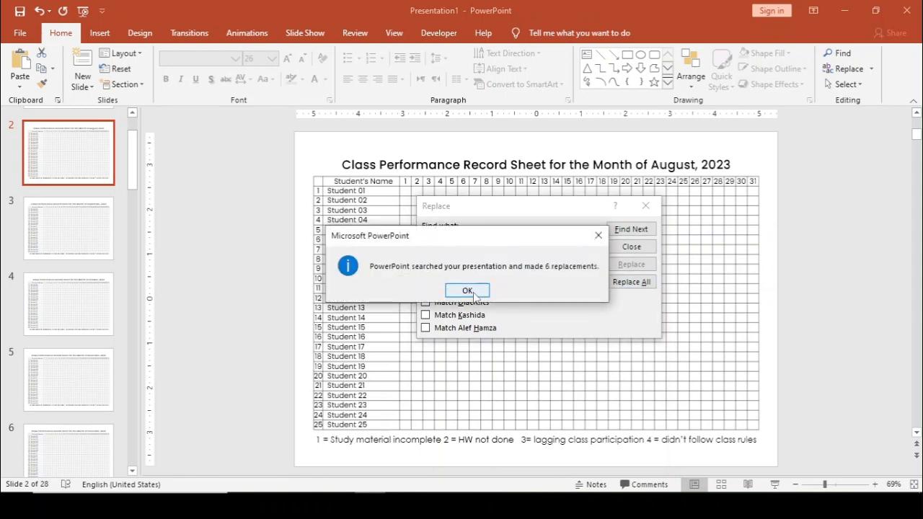
pyautogui.click(468, 291)
pyautogui.click(494, 242)
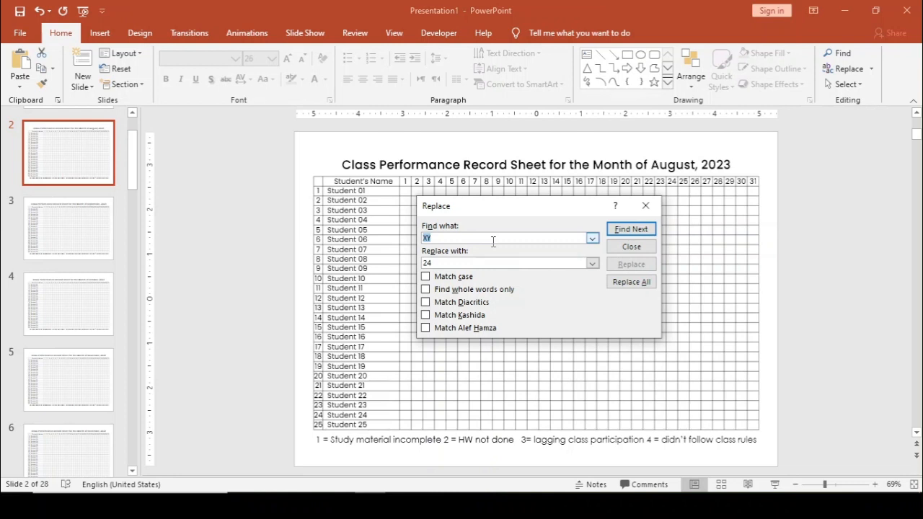
# - Replace all 18 'Student 01' entries with the first student's full name, then close Replace
pyautogui.write('Student 01')
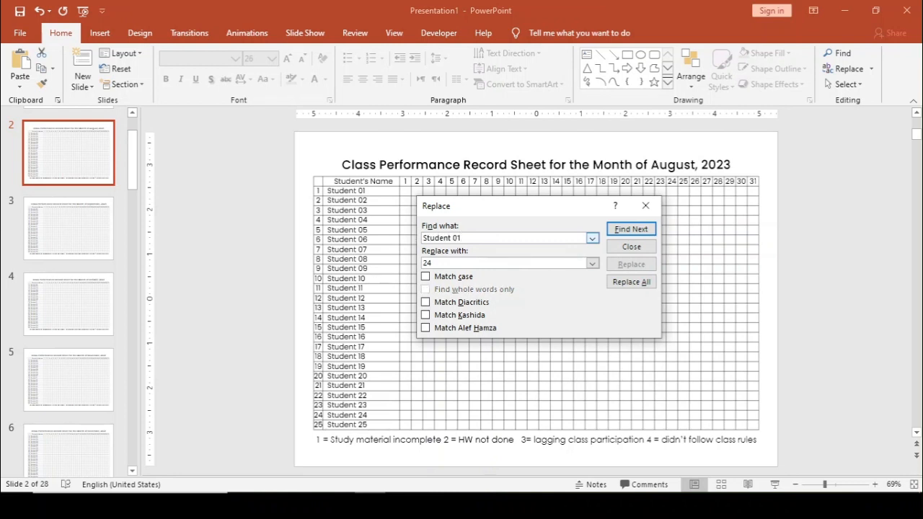
pyautogui.press('Tab')
pyautogui.press('capslock')
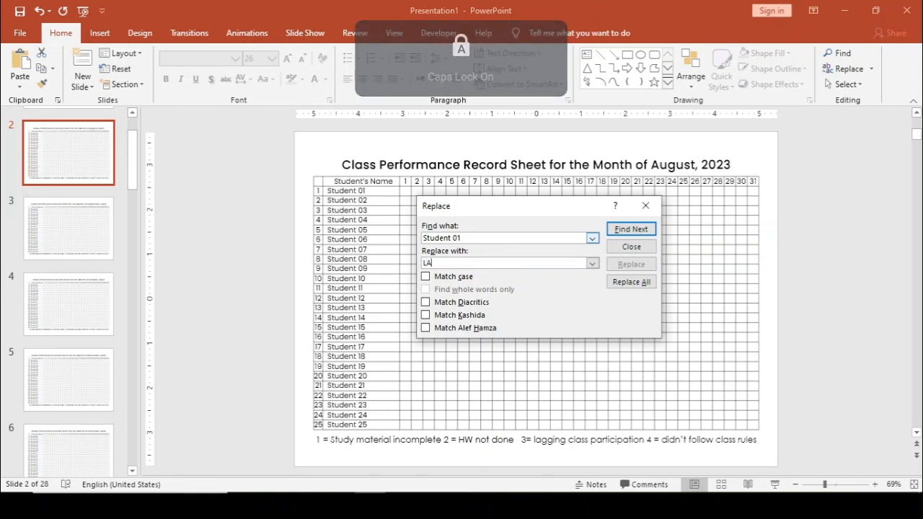
pyautogui.press('capslock')
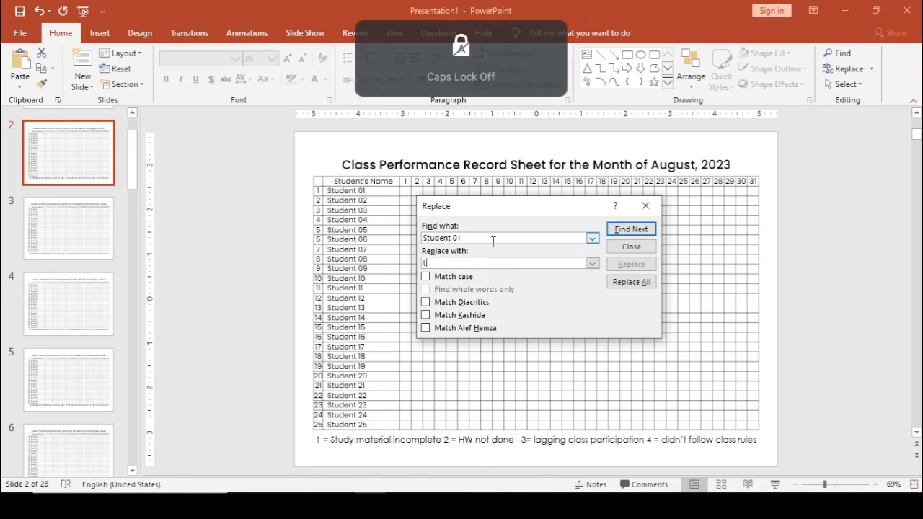
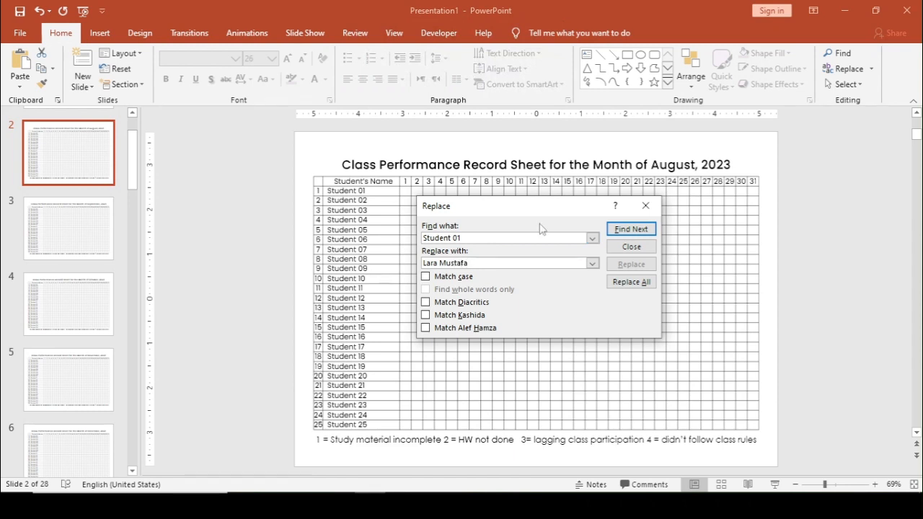
pyautogui.click(624, 282)
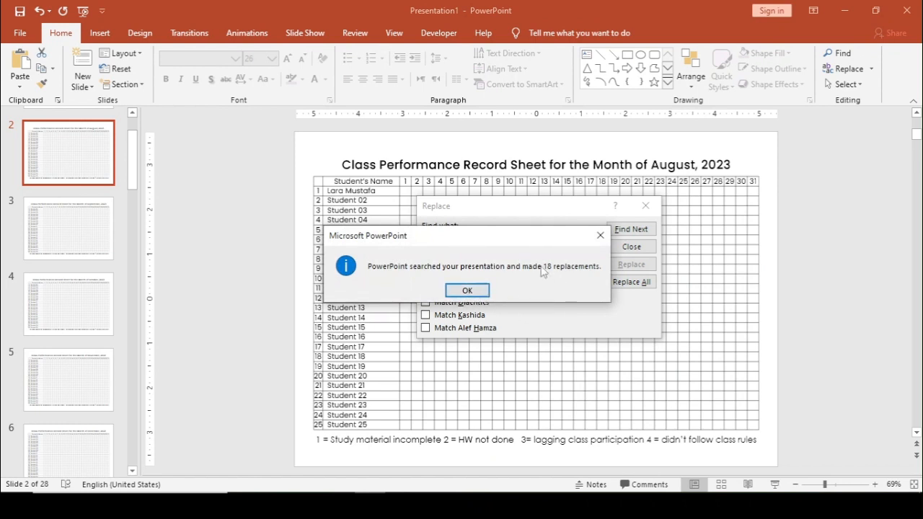
pyautogui.click(450, 289)
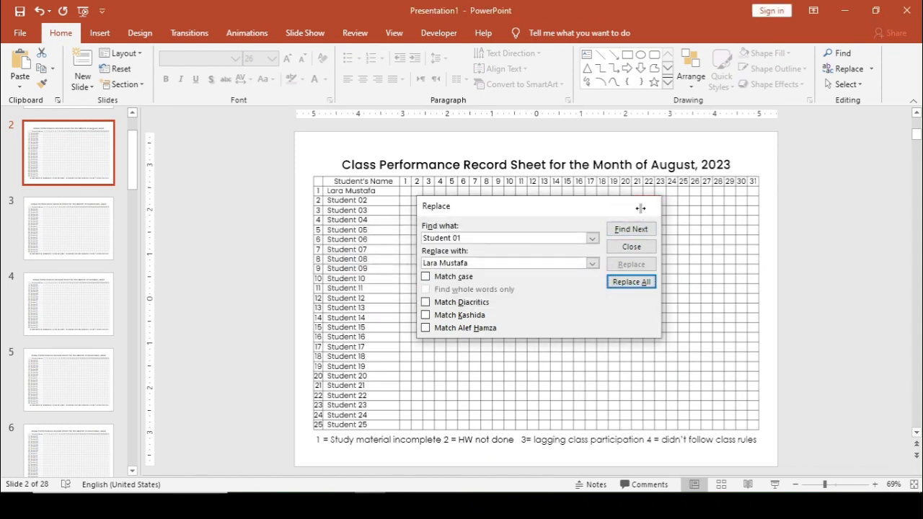
pyautogui.click(645, 206)
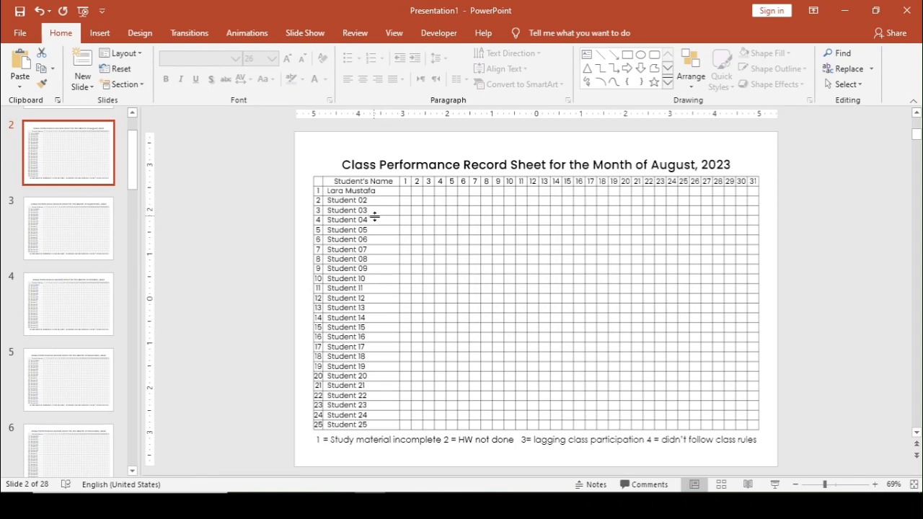
# - Review slides 17, 21, 27 and 28 to confirm the student's name replaced Student 01
pyautogui.scroll(-1, 374, 217)
pyautogui.scroll(-4, 374, 216)
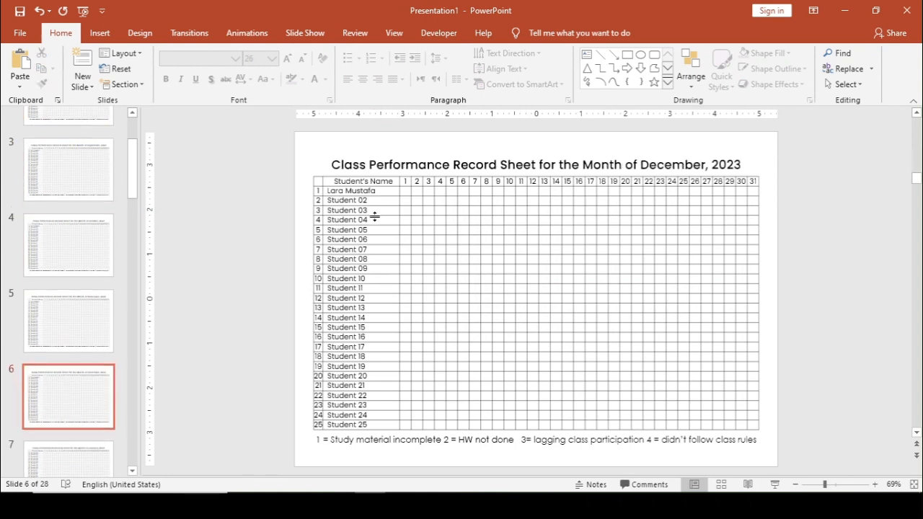
pyautogui.scroll(-4, 388, 242)
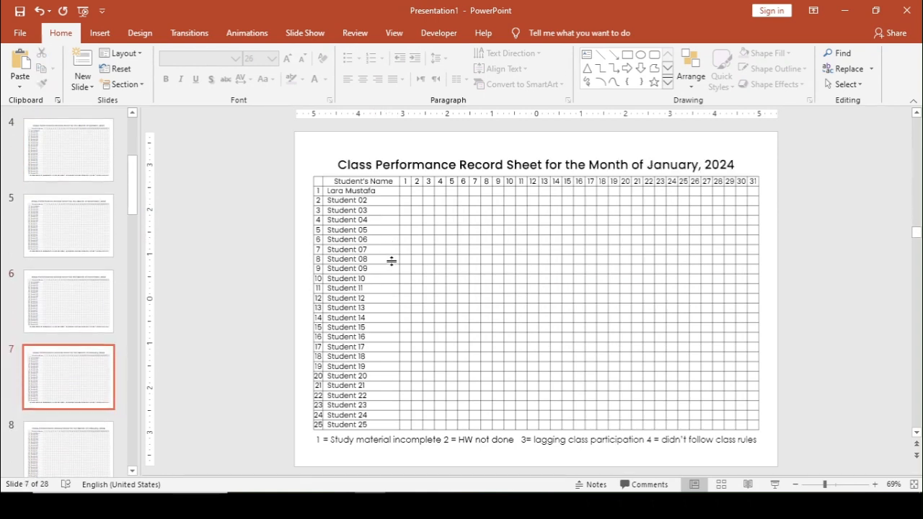
pyautogui.scroll(-6, 391, 309)
pyautogui.scroll(-7, 37, 433)
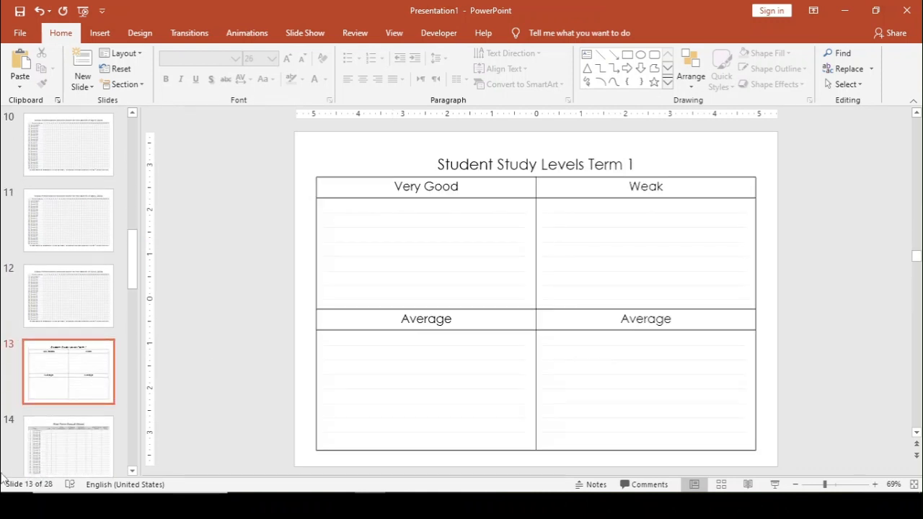
pyautogui.scroll(1, 53, 363)
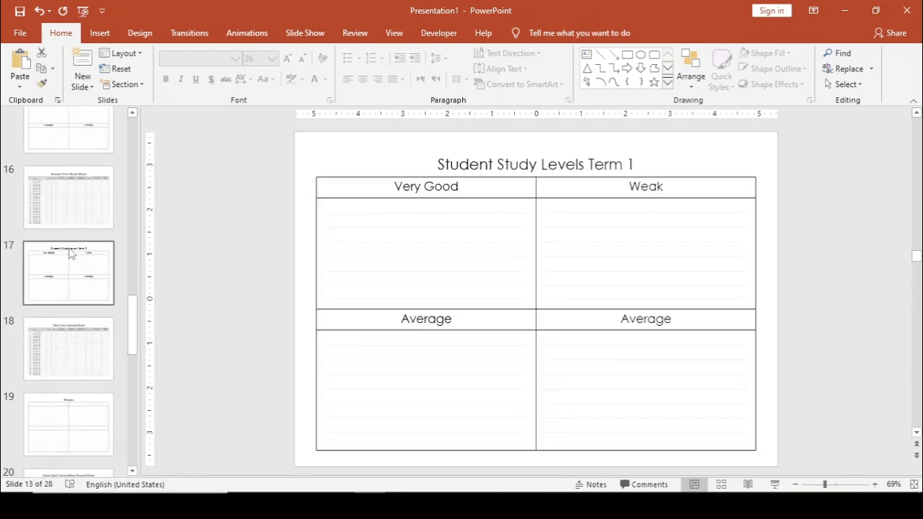
pyautogui.scroll(2, 67, 282)
pyautogui.click(62, 306)
pyautogui.scroll(-1, 62, 367)
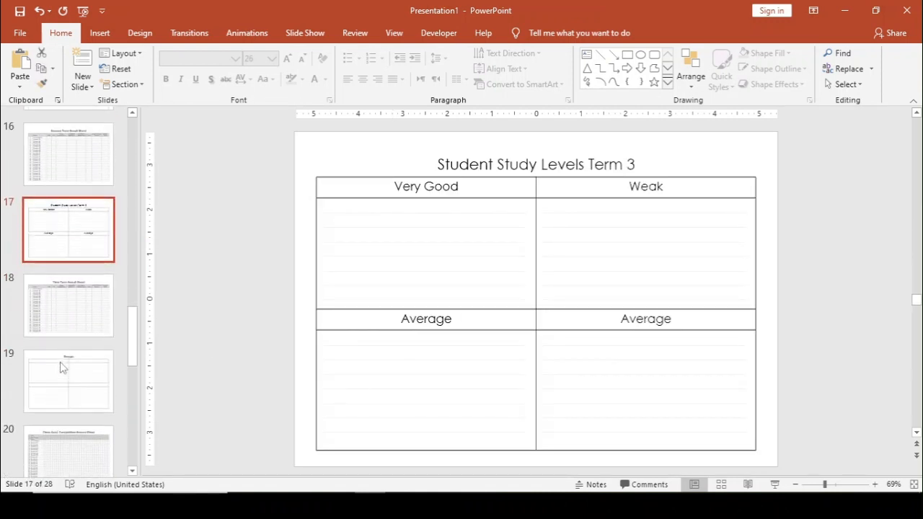
pyautogui.scroll(2, 66, 365)
pyautogui.scroll(-3, 65, 358)
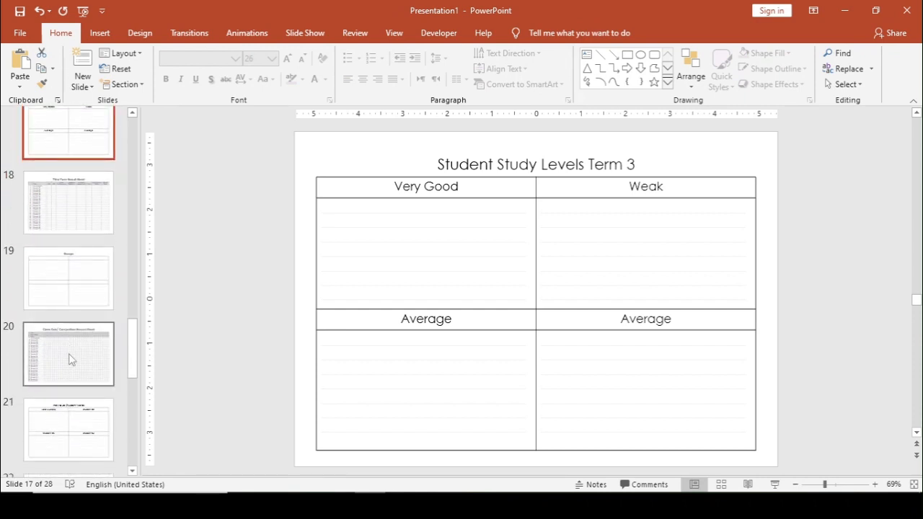
pyautogui.scroll(-1, 68, 358)
pyautogui.click(70, 368)
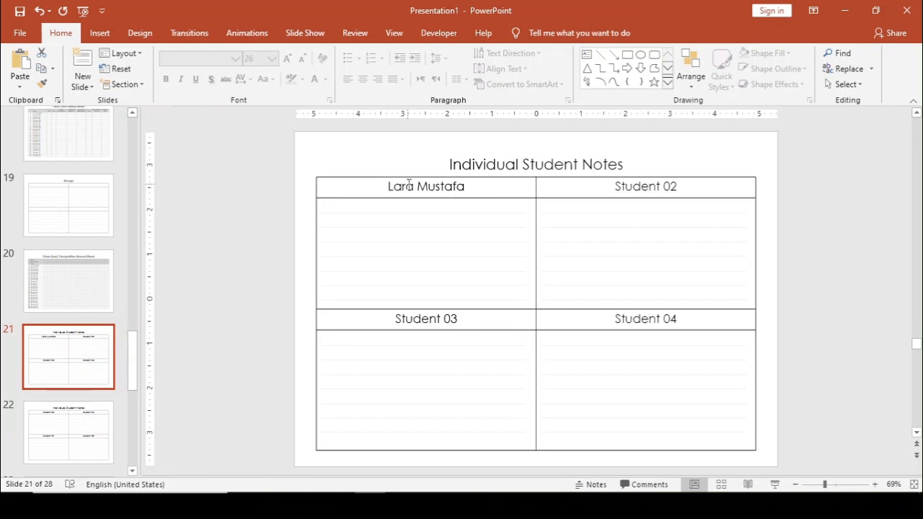
pyautogui.scroll(-5, 44, 406)
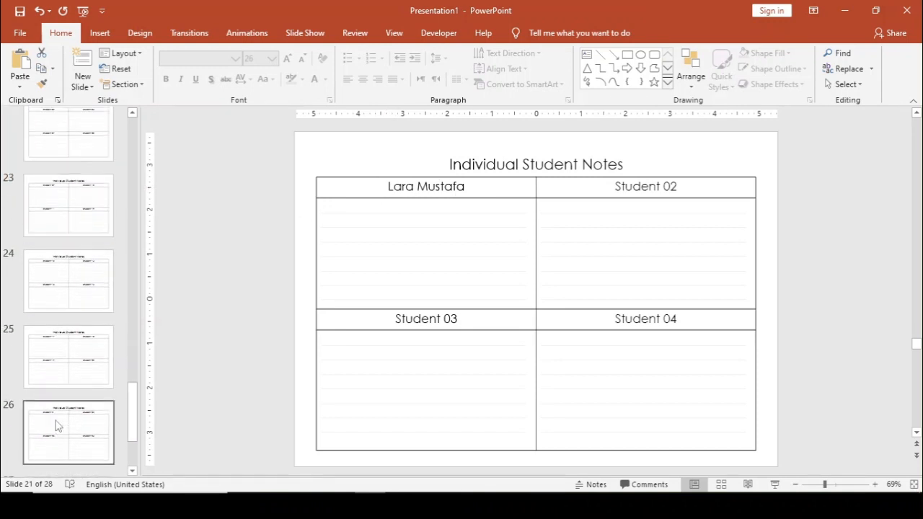
pyautogui.click(57, 355)
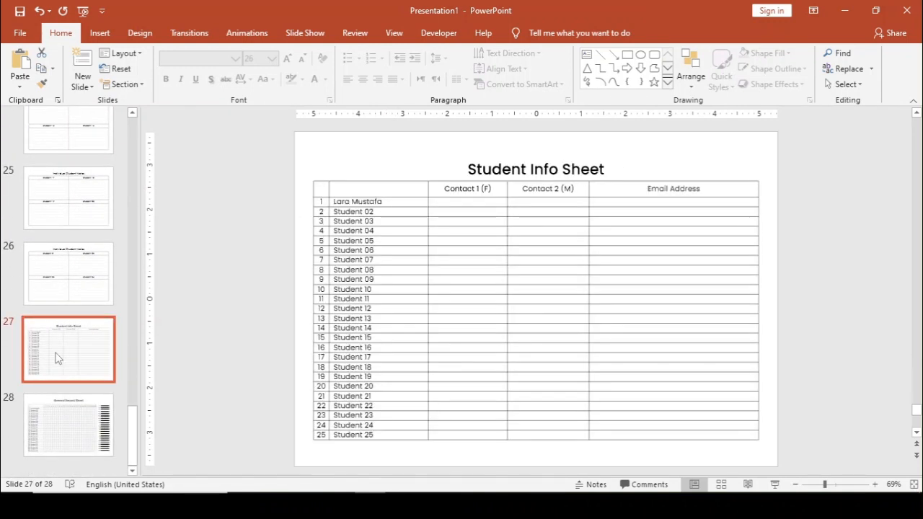
pyautogui.click(63, 434)
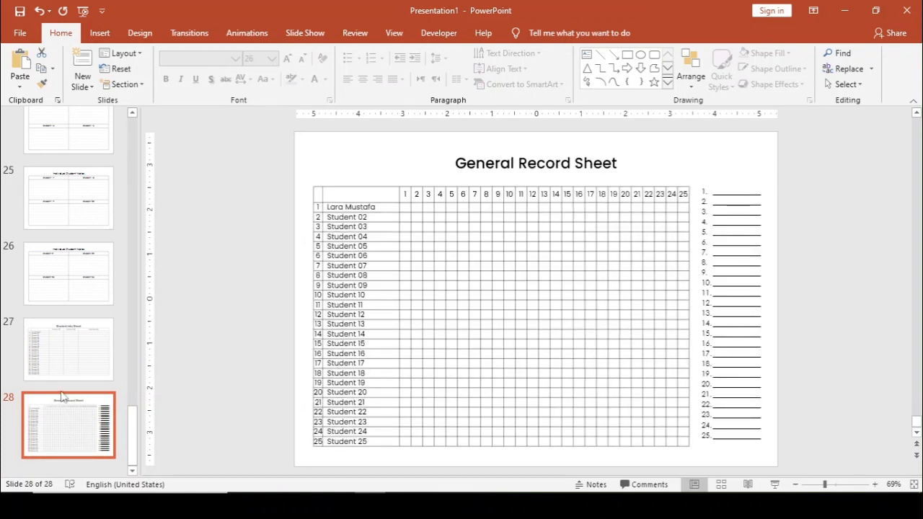
# - Go back to slide 2, the August 2023 record sheet
pyautogui.scroll(1, 42, 287)
pyautogui.scroll(12, 41, 287)
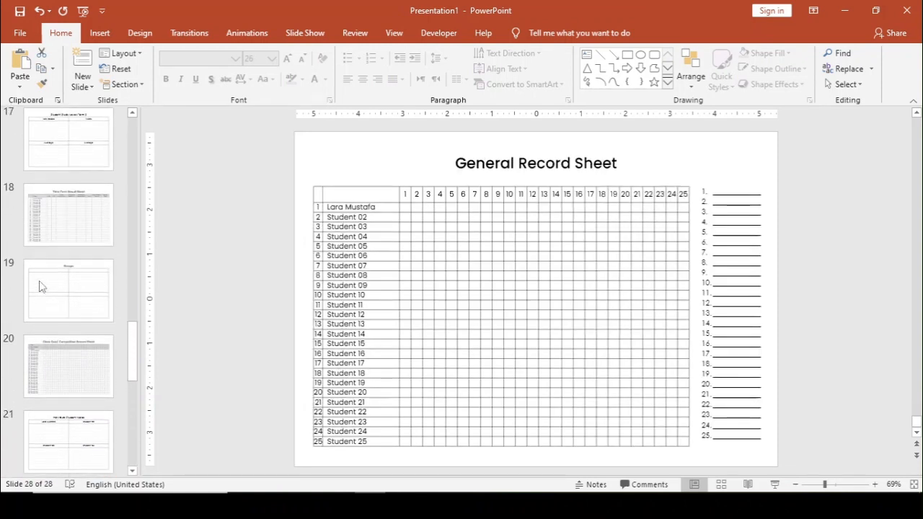
pyautogui.scroll(10, 41, 286)
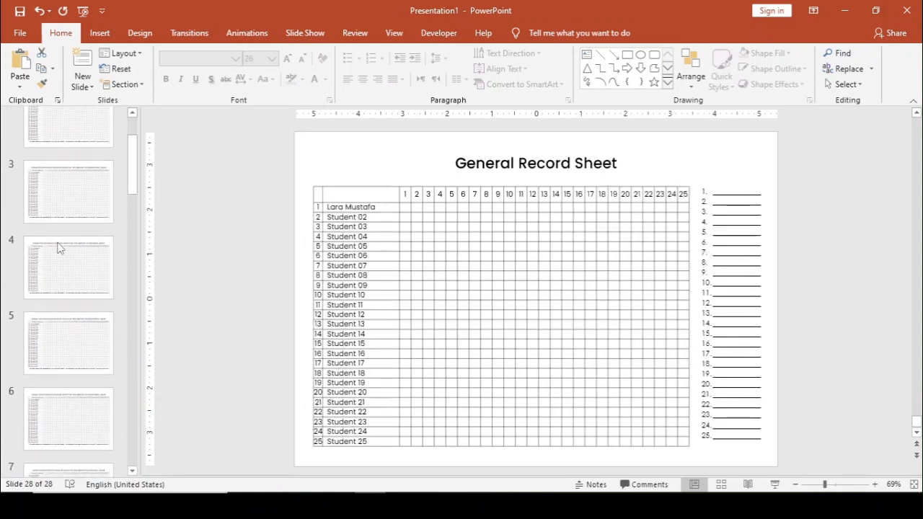
pyautogui.click(81, 230)
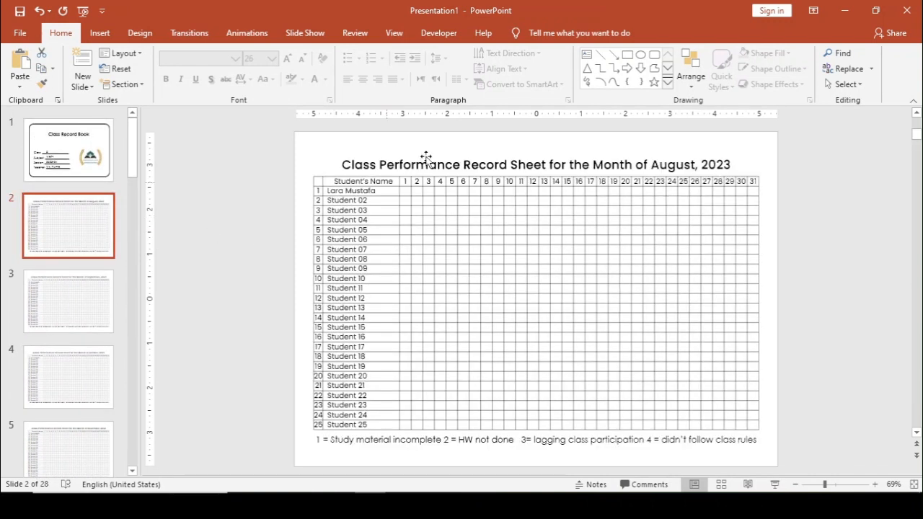
# - Replace every 'Student 02' with the second student's full name across the record book
pyautogui.click(376, 168)
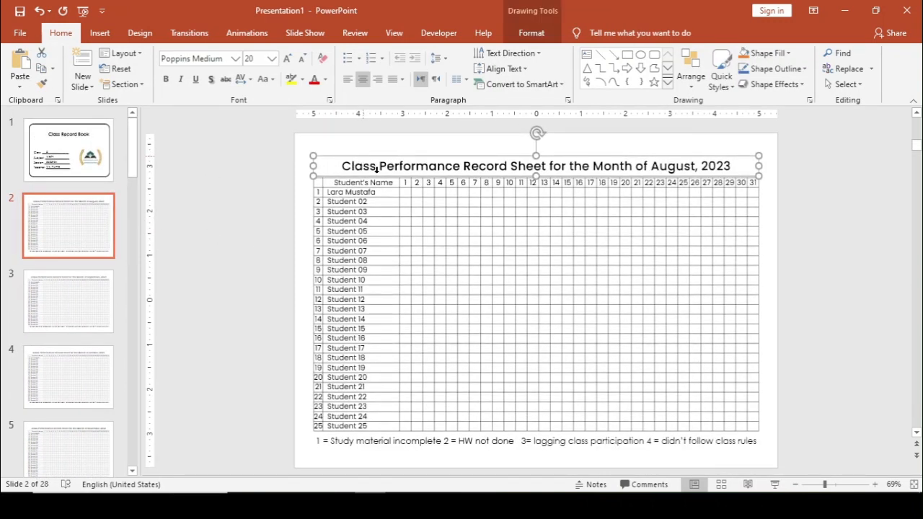
pyautogui.click(401, 228)
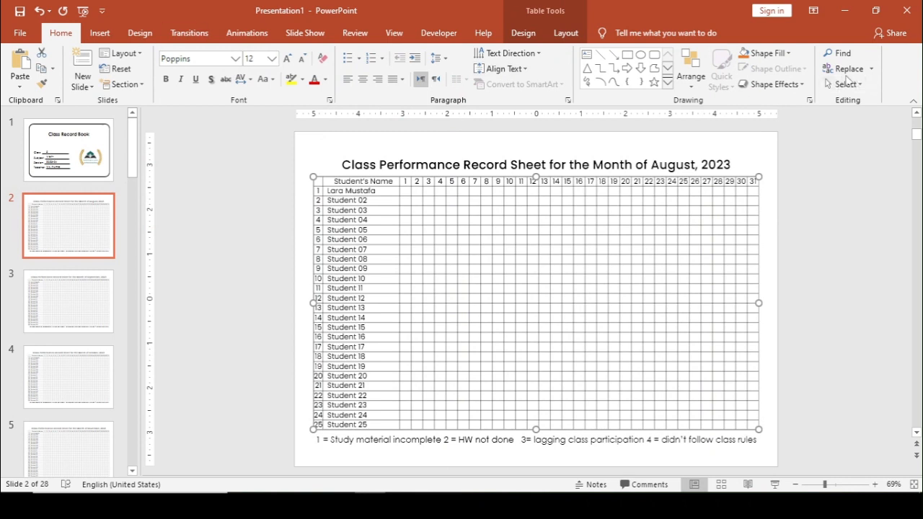
pyautogui.click(845, 68)
pyautogui.click(522, 238)
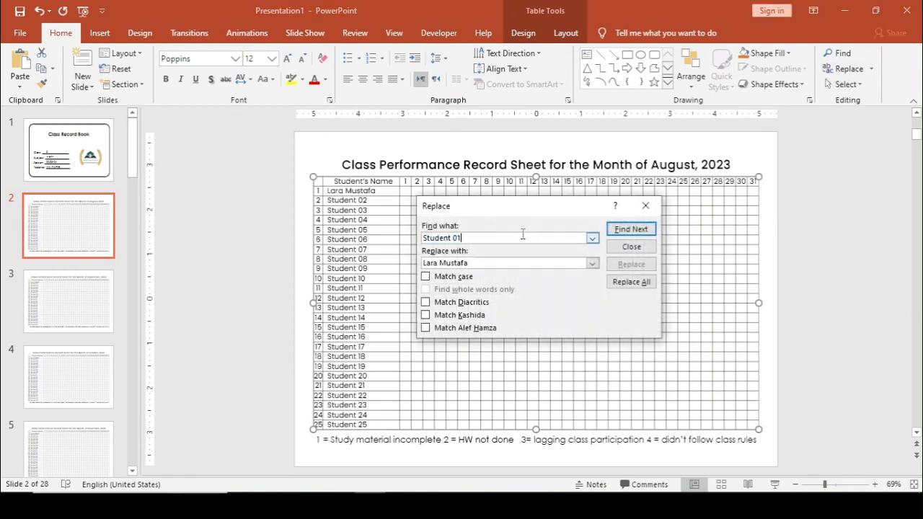
pyautogui.write('2')
pyautogui.press('Tab')
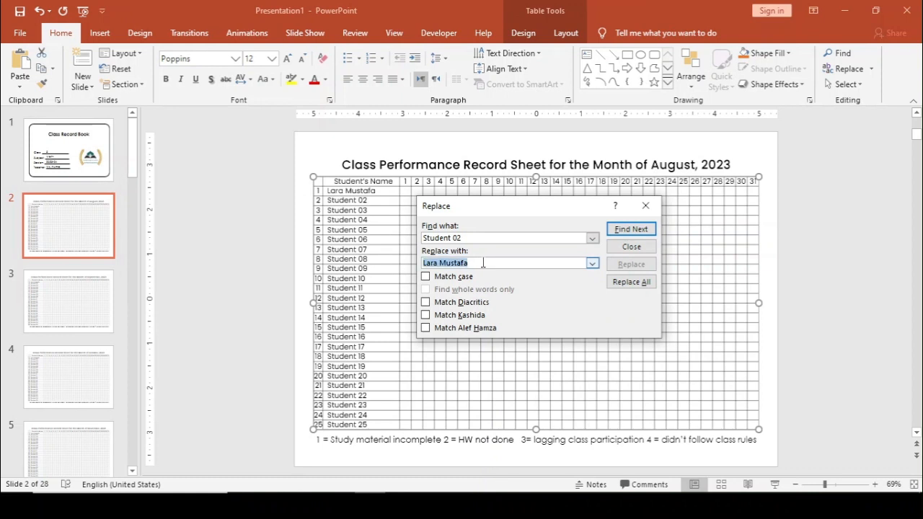
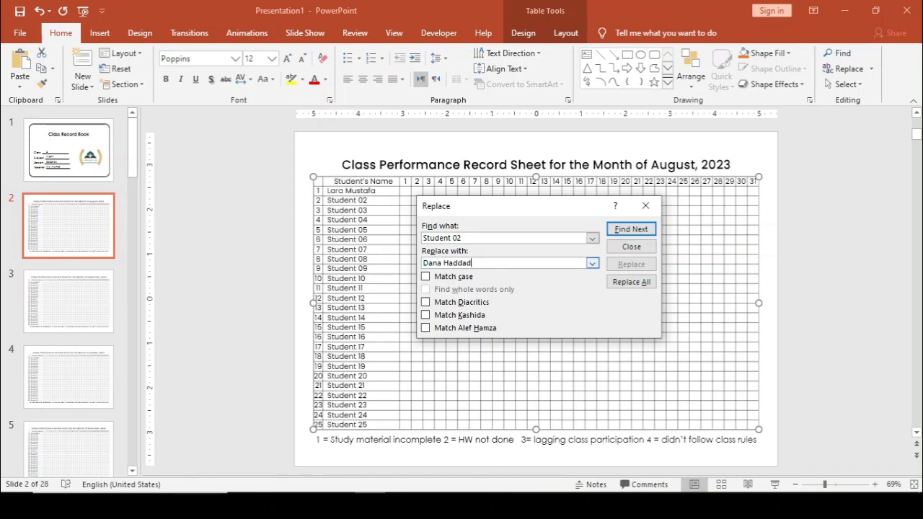
pyautogui.click(622, 284)
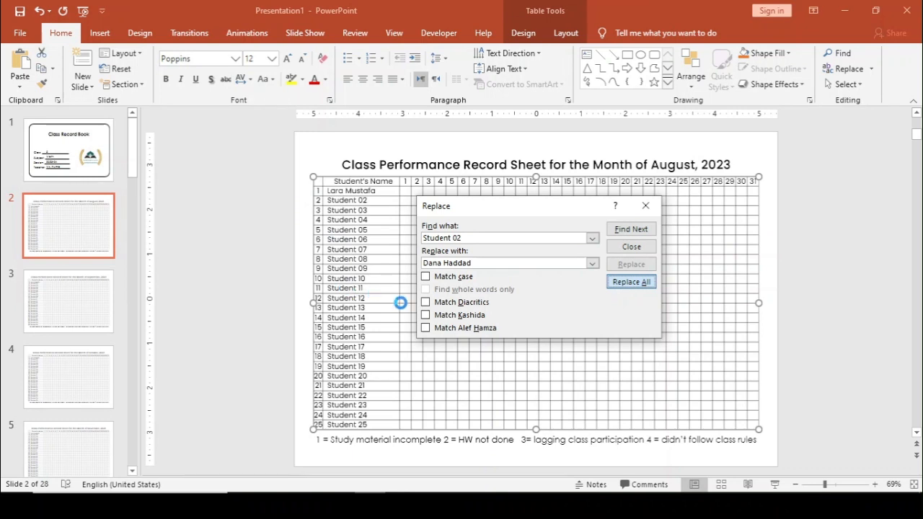
pyautogui.click(465, 291)
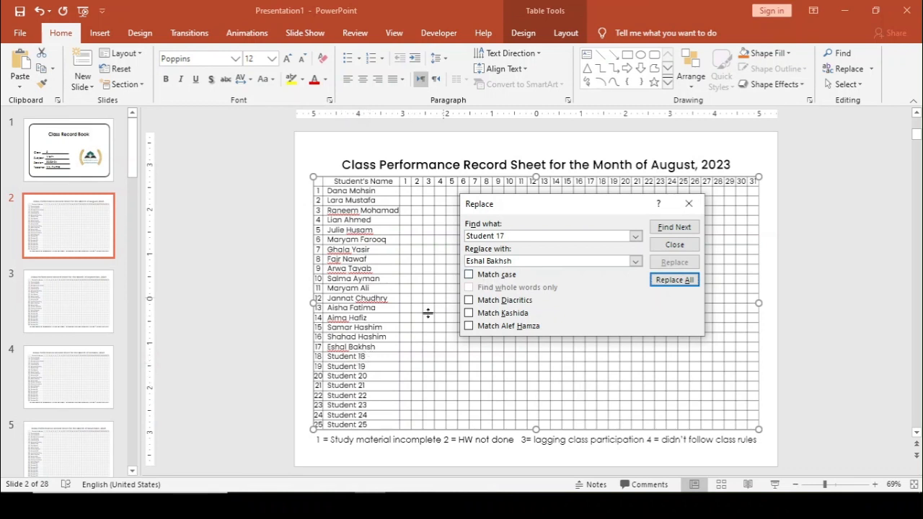
# - Change the search to the next student number and clear the Replace with field
pyautogui.click(515, 235)
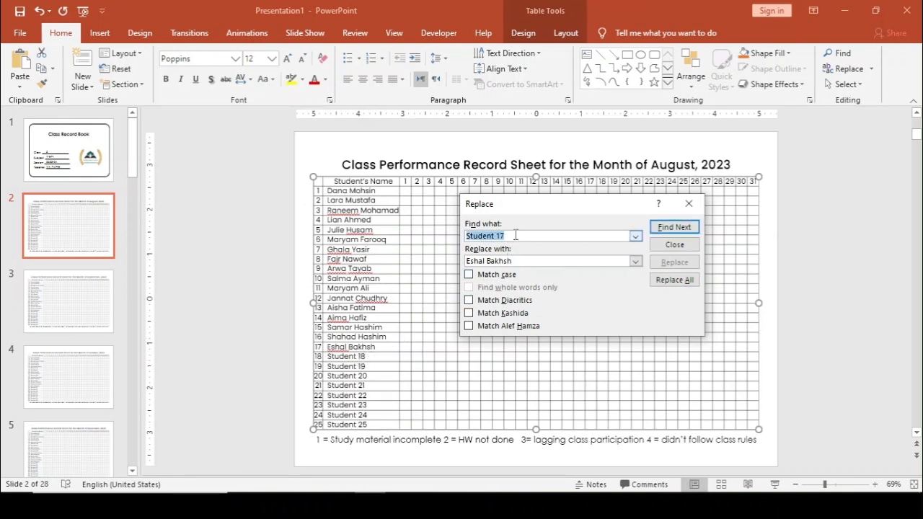
pyautogui.click(515, 235)
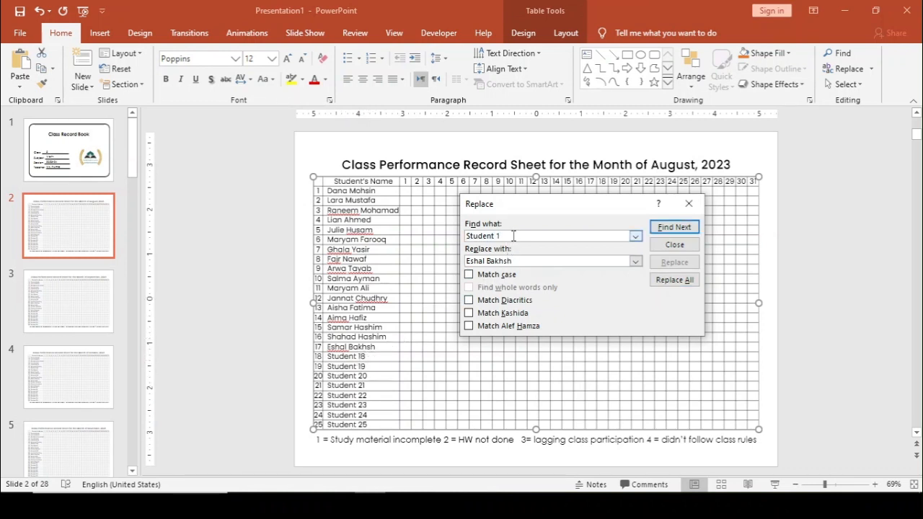
pyautogui.moveTo(467, 261)
pyautogui.mouseDown()
pyautogui.moveTo(512, 261)
pyautogui.moveTo(460, 265)
pyautogui.mouseUp()
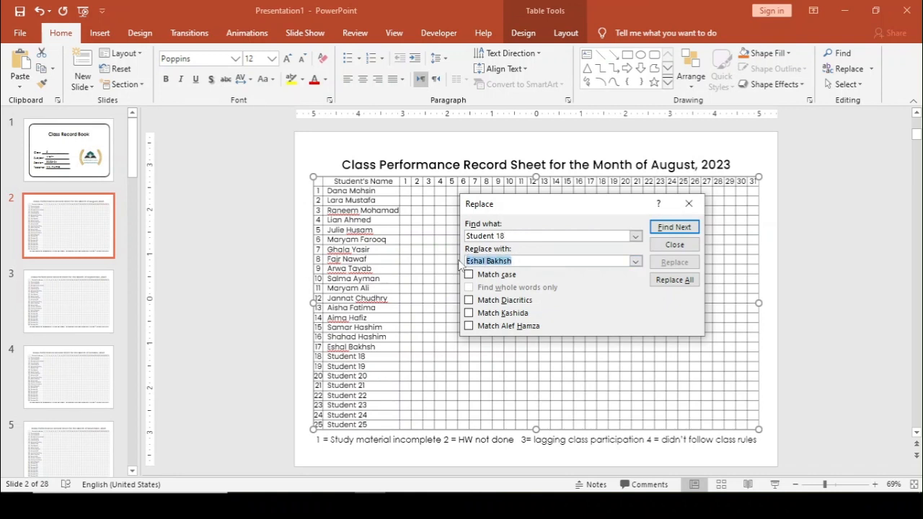
pyautogui.press('BackSpace')
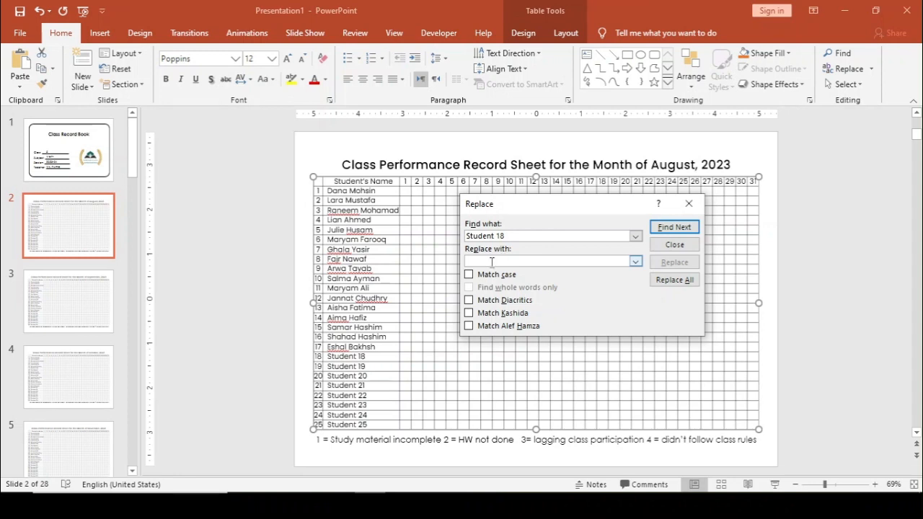
# - Blank out the Student 18, 19 and 20 entries with an empty replacement, then close Replace
pyautogui.click(667, 283)
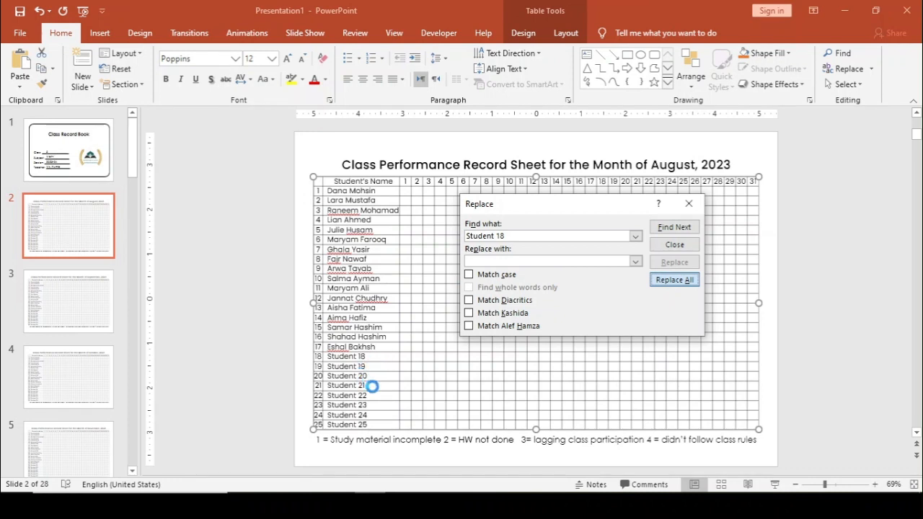
pyautogui.click(459, 295)
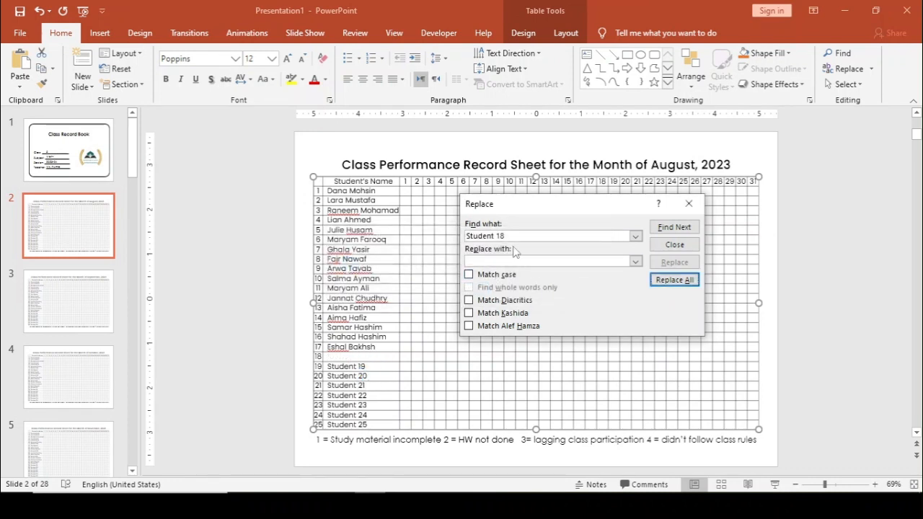
pyautogui.click(518, 239)
pyautogui.click(518, 239)
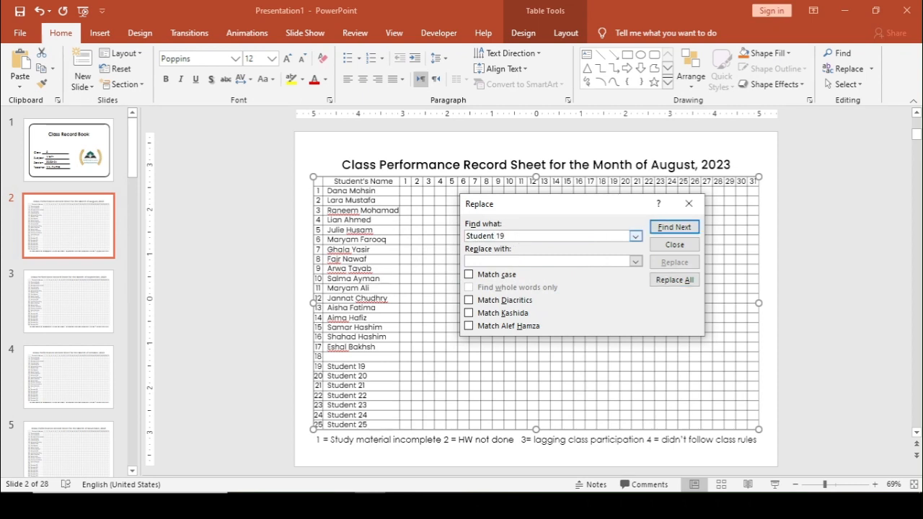
pyautogui.click(674, 280)
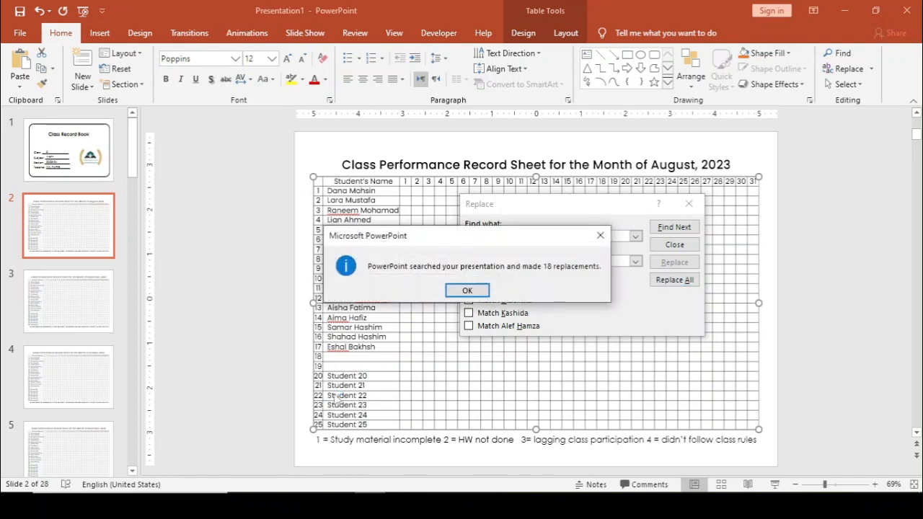
pyautogui.click(466, 290)
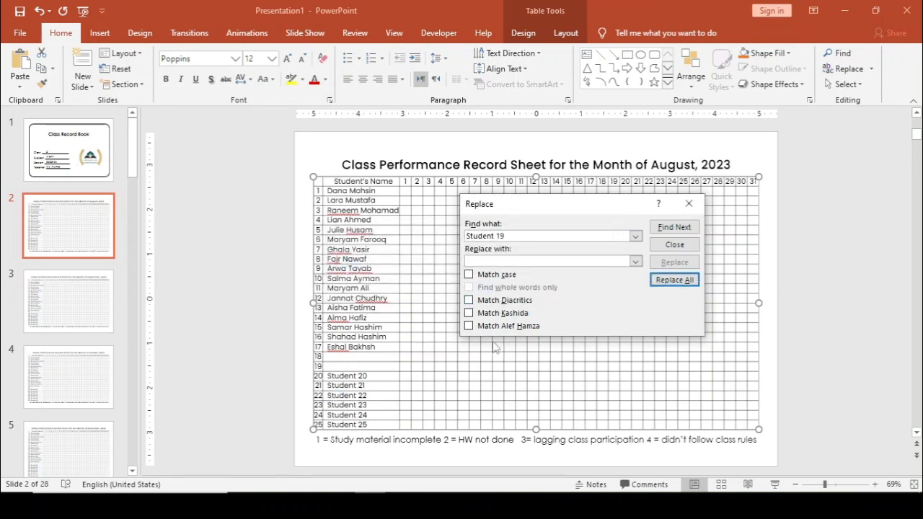
pyautogui.click(532, 237)
pyautogui.click(532, 238)
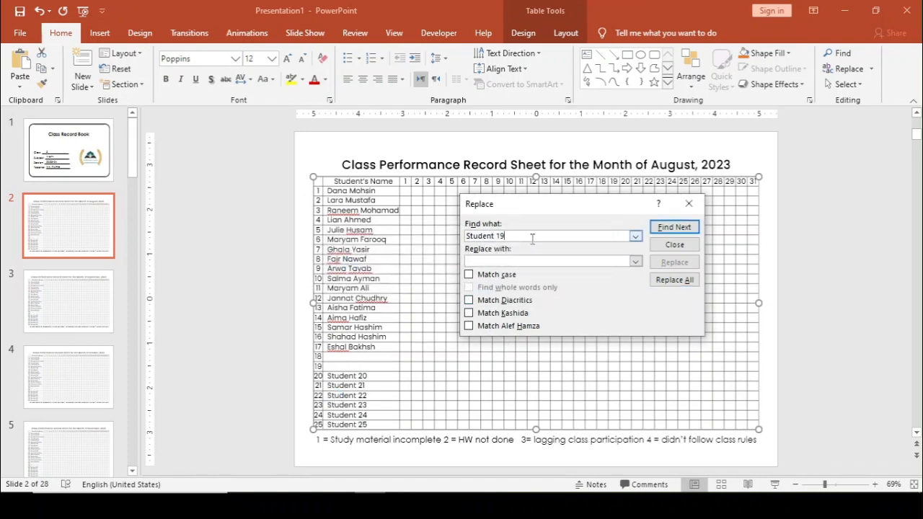
pyautogui.write('20')
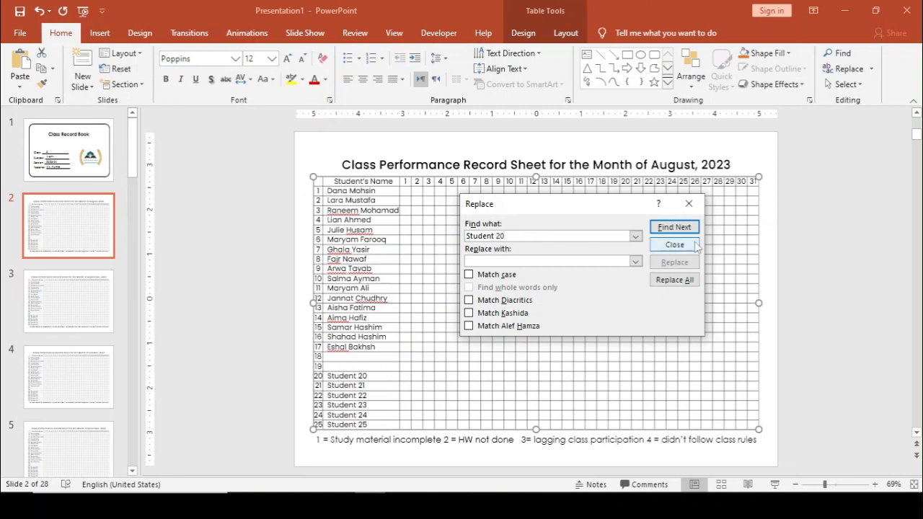
pyautogui.click(674, 280)
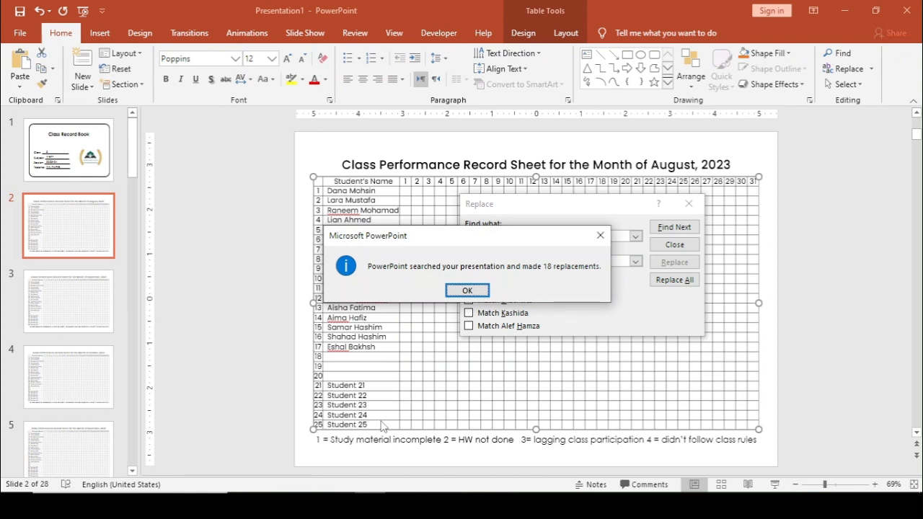
pyautogui.press('Return')
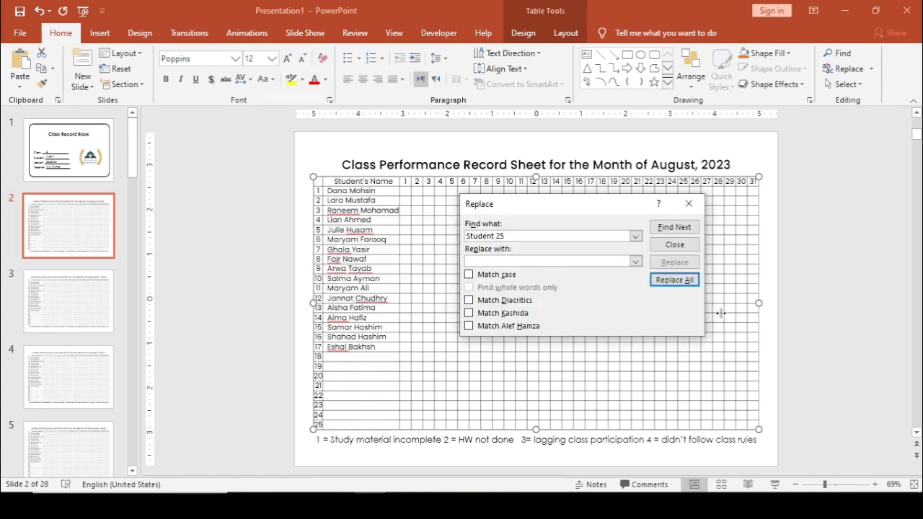
pyautogui.click(689, 204)
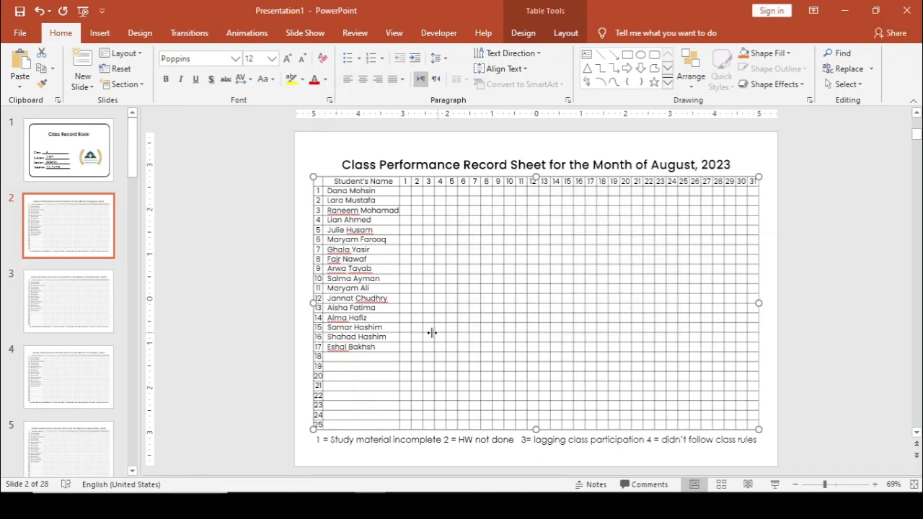
# - Close the extra Class Record Book window opened from the recent files
pyautogui.scroll(2, 431, 332)
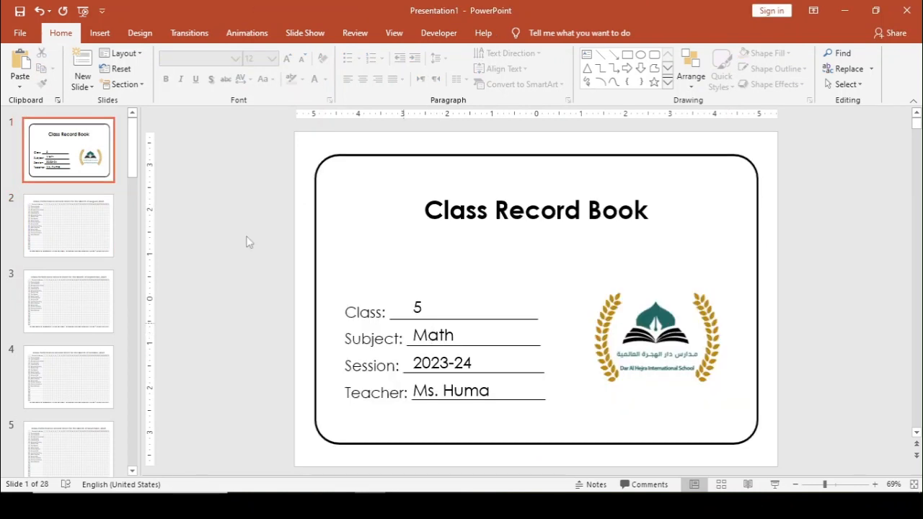
pyautogui.click(21, 40)
pyautogui.click(180, 316)
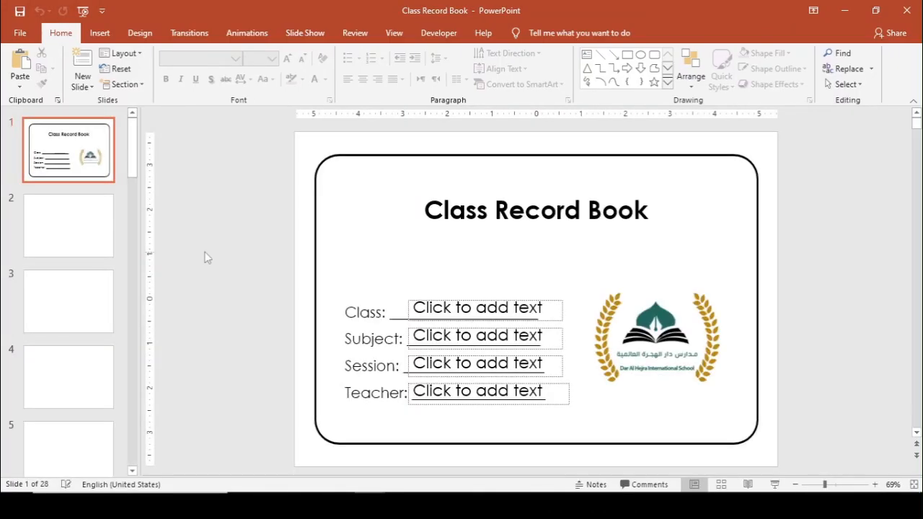
pyautogui.click(907, 10)
# - Save the presentation as '4' in the Class Record Book folder
pyautogui.click(20, 33)
pyautogui.click(43, 213)
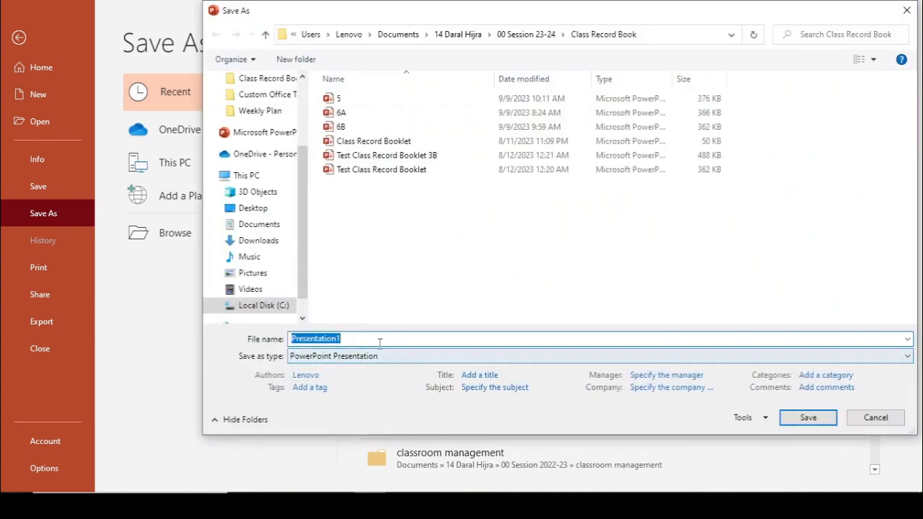
pyautogui.write('4')
pyautogui.click(802, 418)
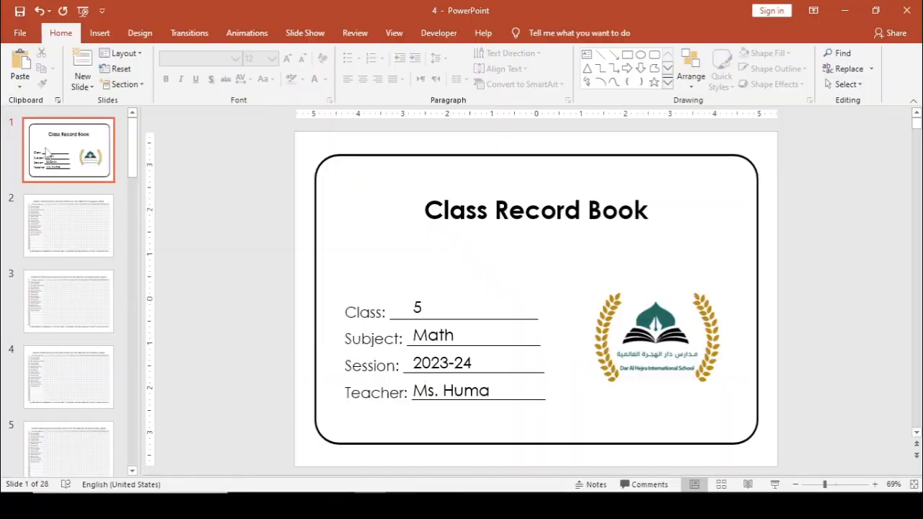
# - Export the record book as a PDF named '4', opening it after publishing
pyautogui.click(20, 33)
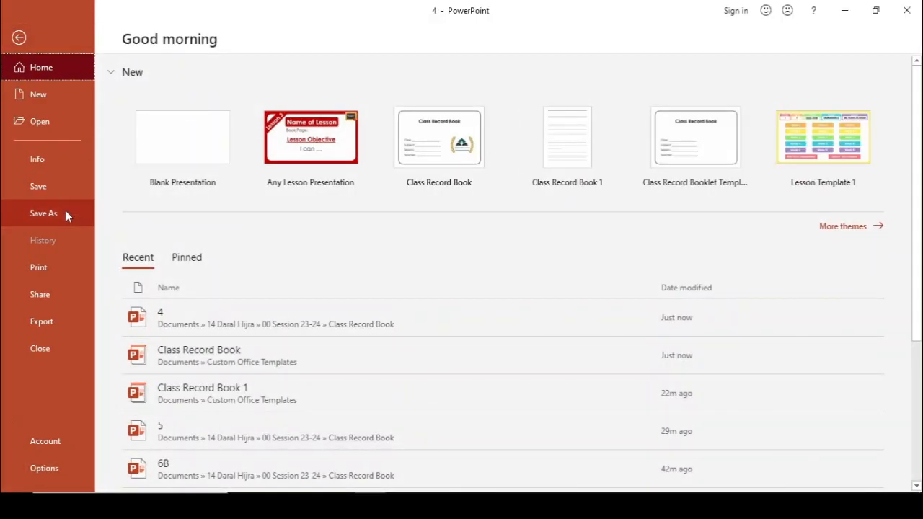
pyautogui.click(65, 213)
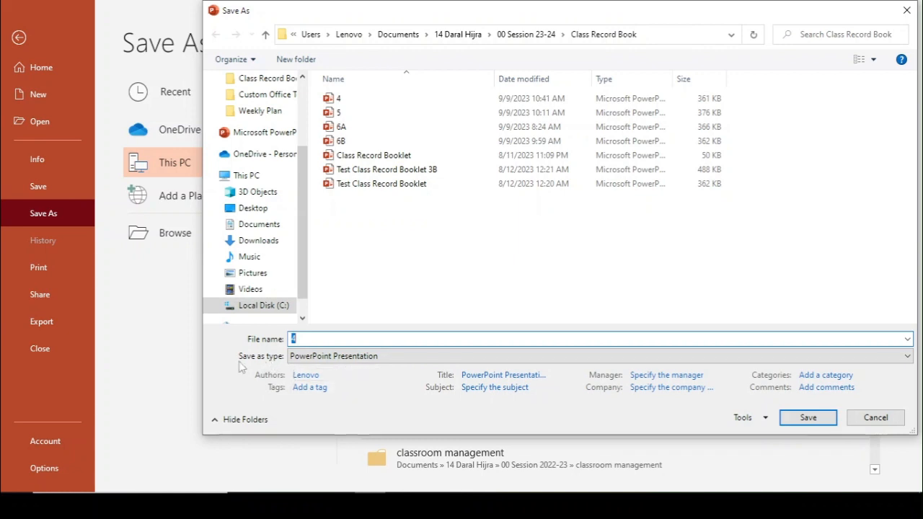
pyautogui.click(333, 361)
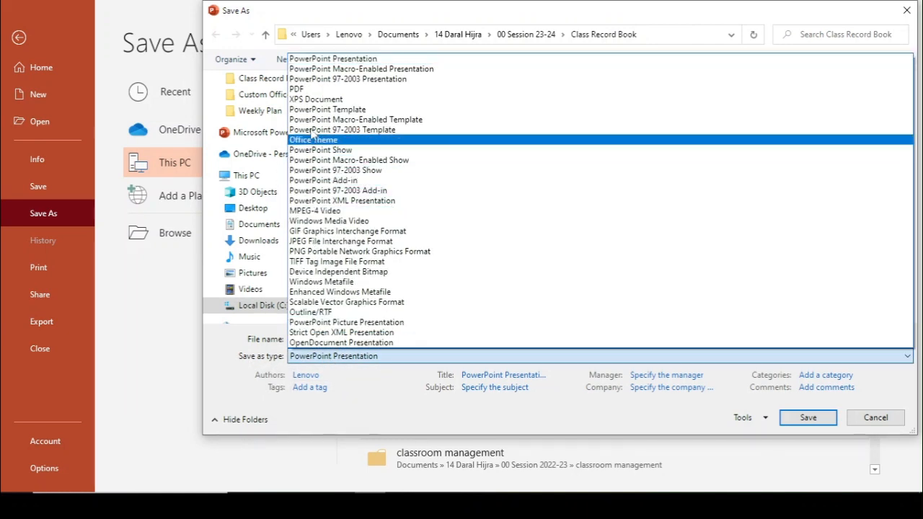
pyautogui.click(297, 89)
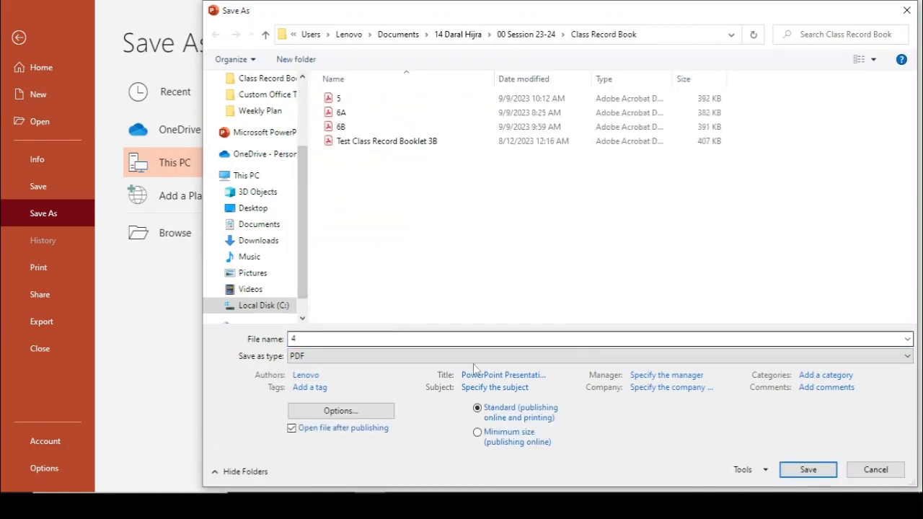
pyautogui.click(799, 470)
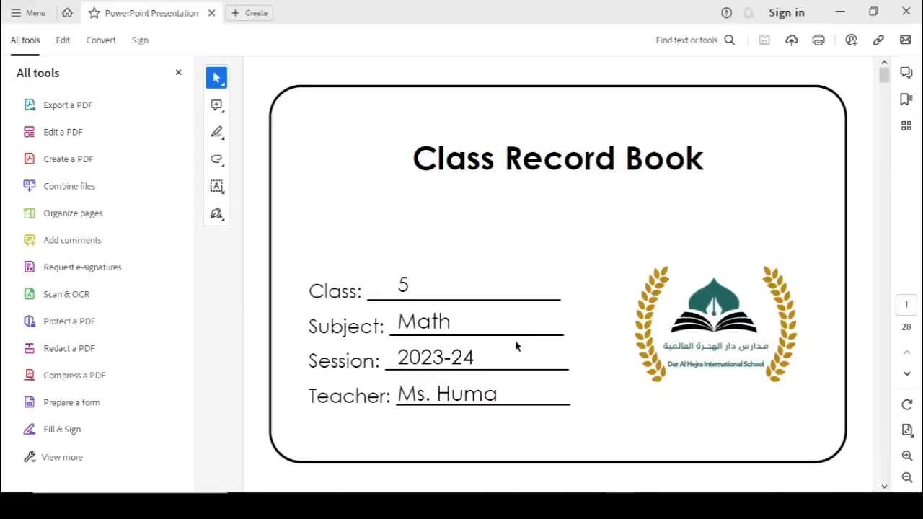
# - Hide the All tools panel and scroll through the PDF pages checking months and student names
pyautogui.click(178, 72)
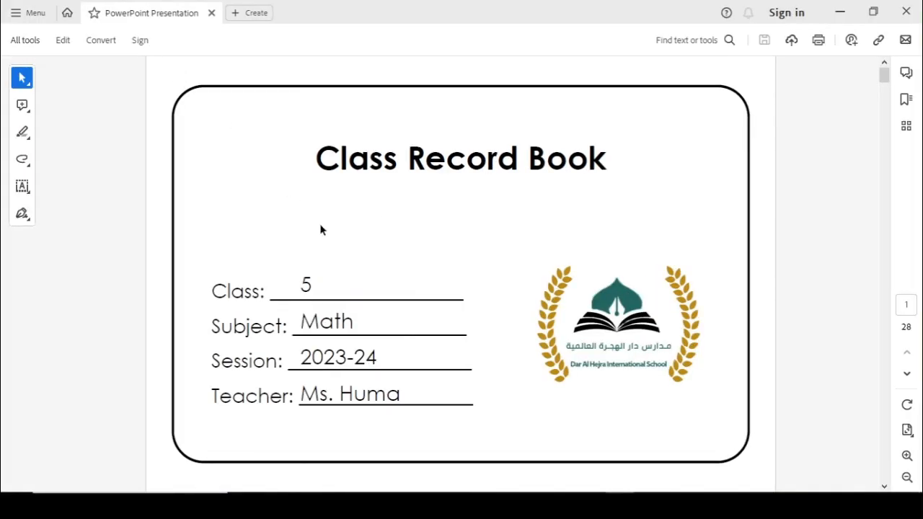
pyautogui.scroll(-5, 321, 230)
pyautogui.scroll(-2, 321, 230)
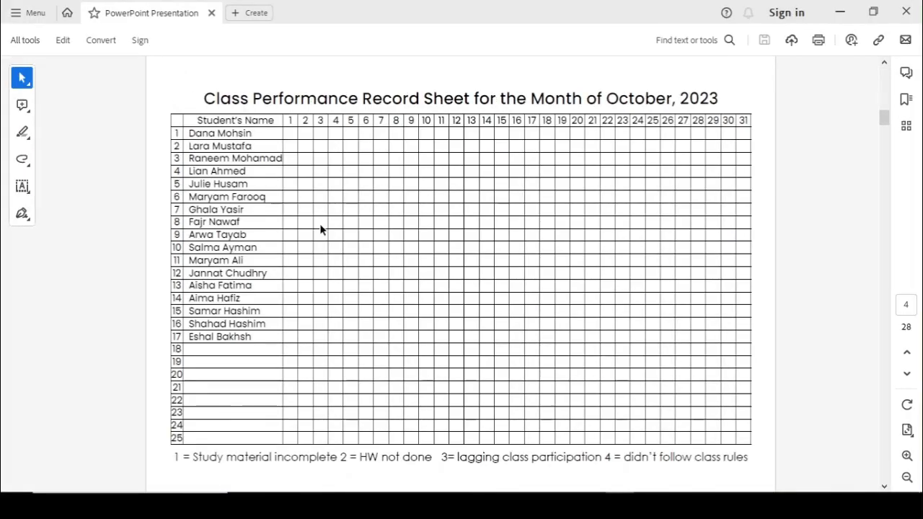
pyautogui.scroll(-1, 321, 230)
pyautogui.scroll(2, 321, 229)
pyautogui.scroll(-3, 321, 229)
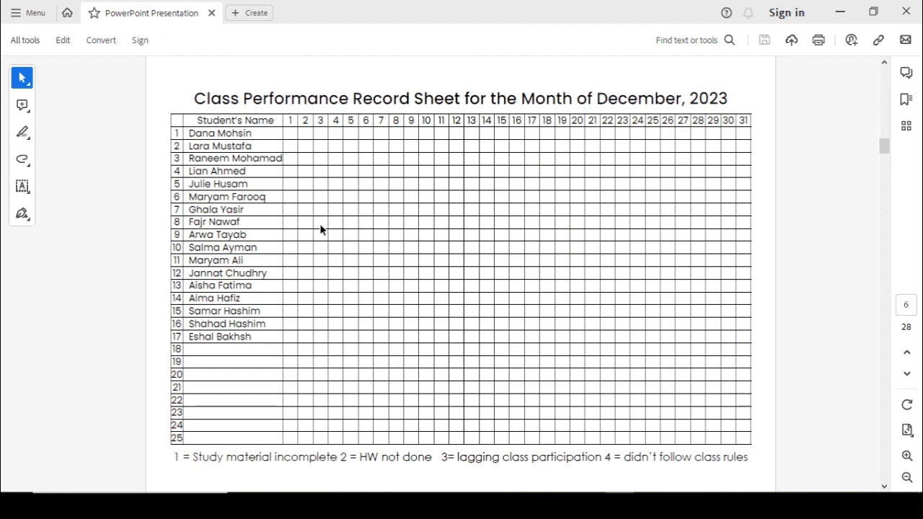
pyautogui.scroll(-8, 321, 229)
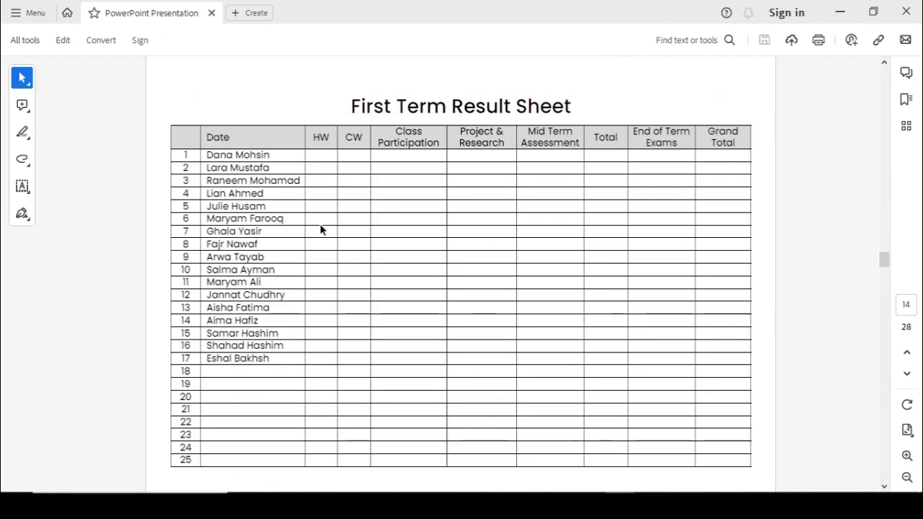
pyautogui.scroll(-1, 321, 230)
pyautogui.scroll(-2, 320, 224)
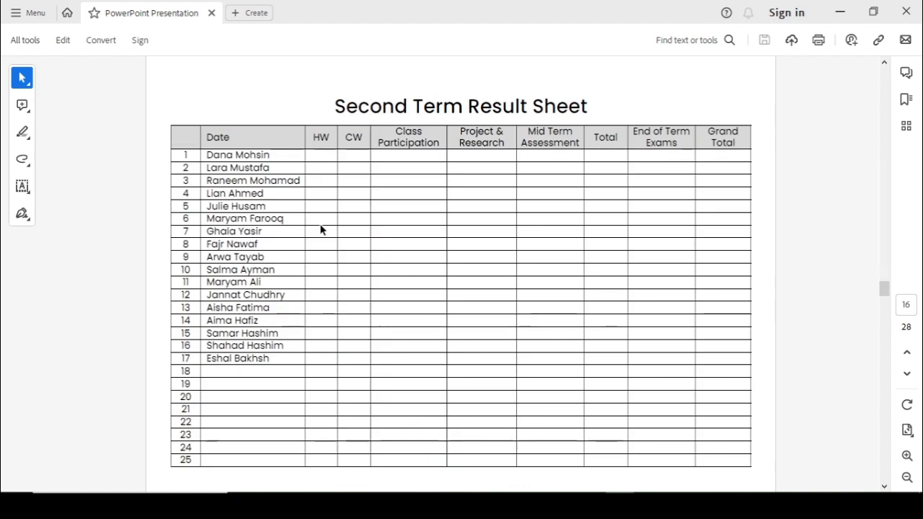
pyautogui.scroll(1, 319, 224)
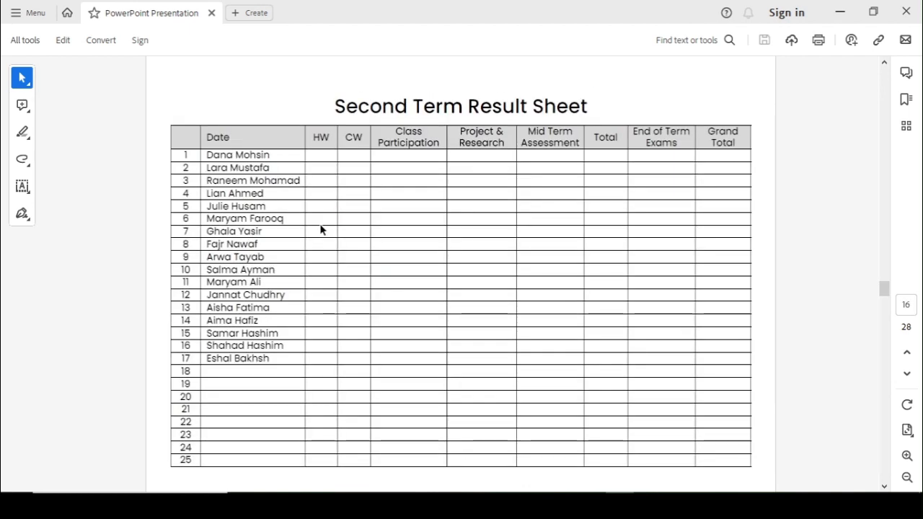
pyautogui.scroll(-1, 312, 224)
pyautogui.scroll(-1, 310, 225)
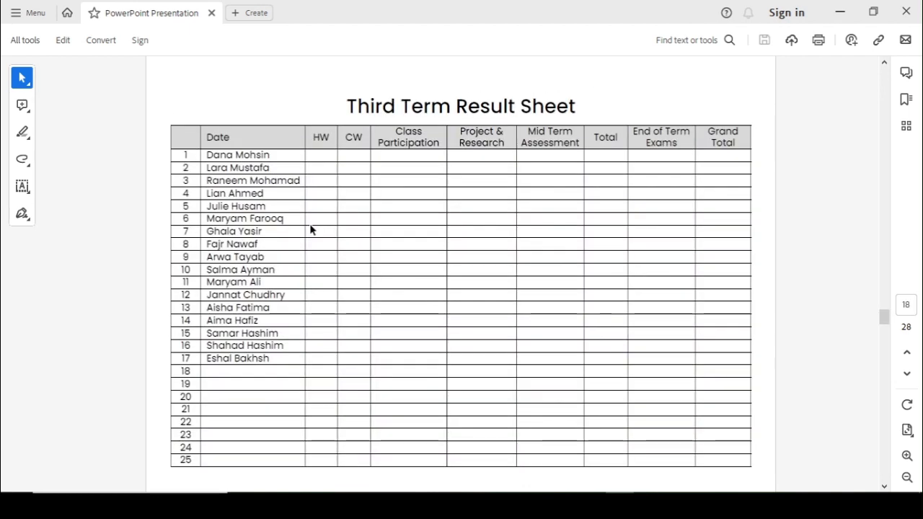
pyautogui.scroll(-1, 312, 227)
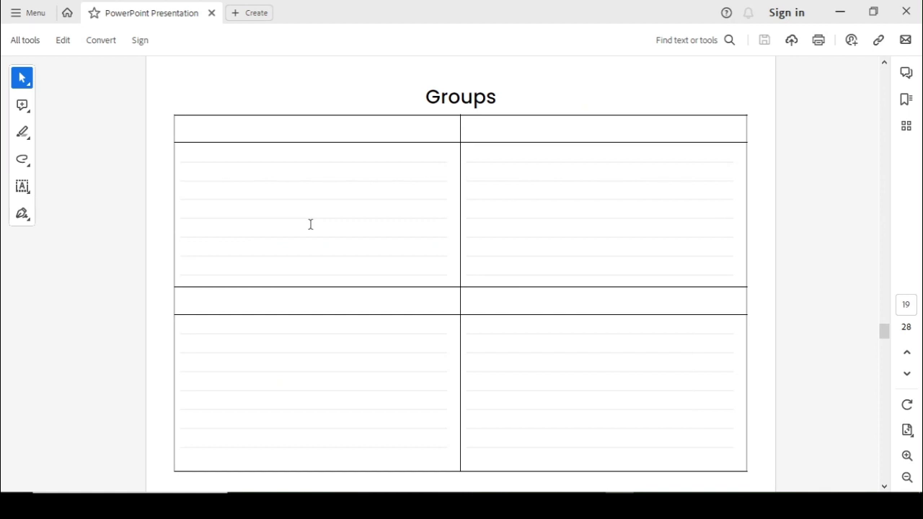
pyautogui.scroll(-2, 310, 224)
pyautogui.scroll(-1, 310, 224)
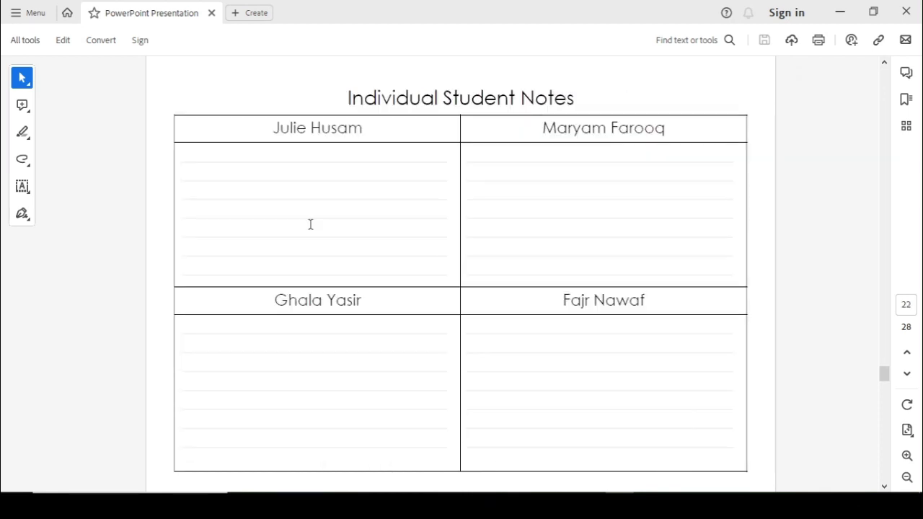
pyautogui.scroll(1, 310, 225)
pyautogui.scroll(-3, 310, 224)
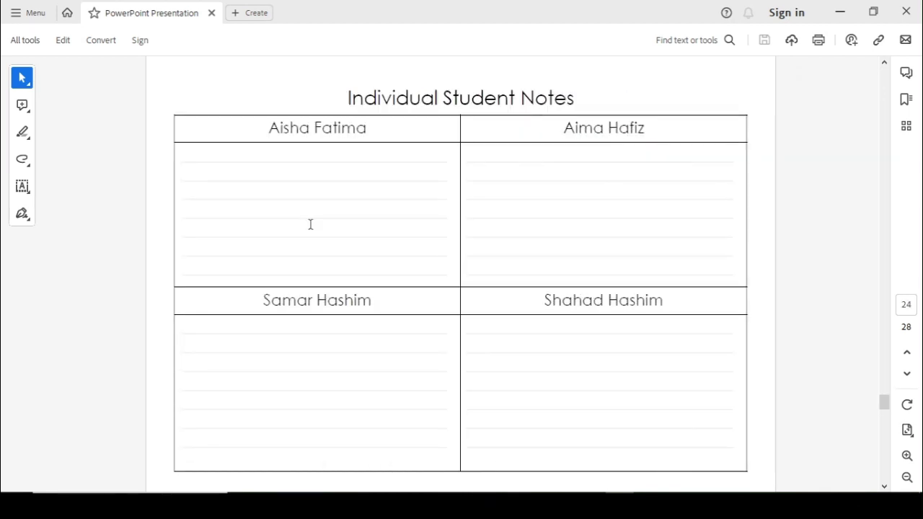
pyautogui.scroll(-1, 310, 224)
pyautogui.scroll(1, 310, 224)
pyautogui.scroll(4, 310, 225)
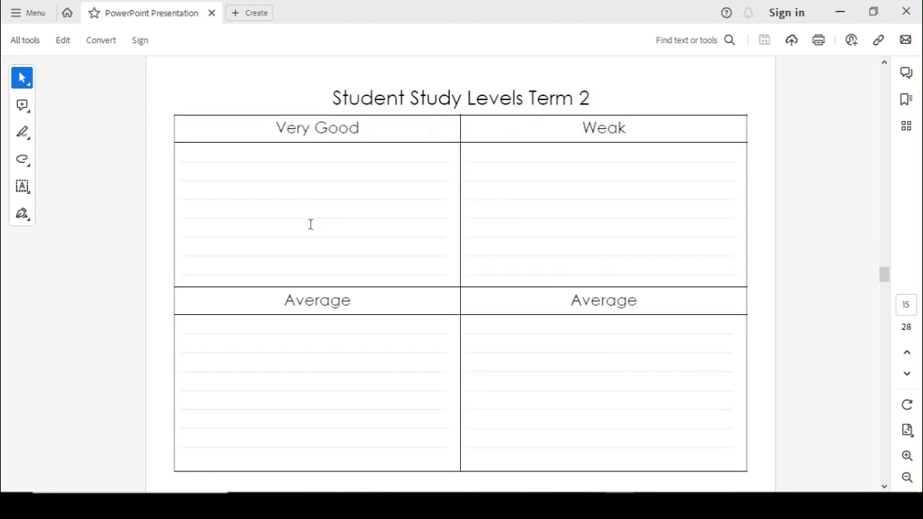
pyautogui.scroll(-3, 310, 224)
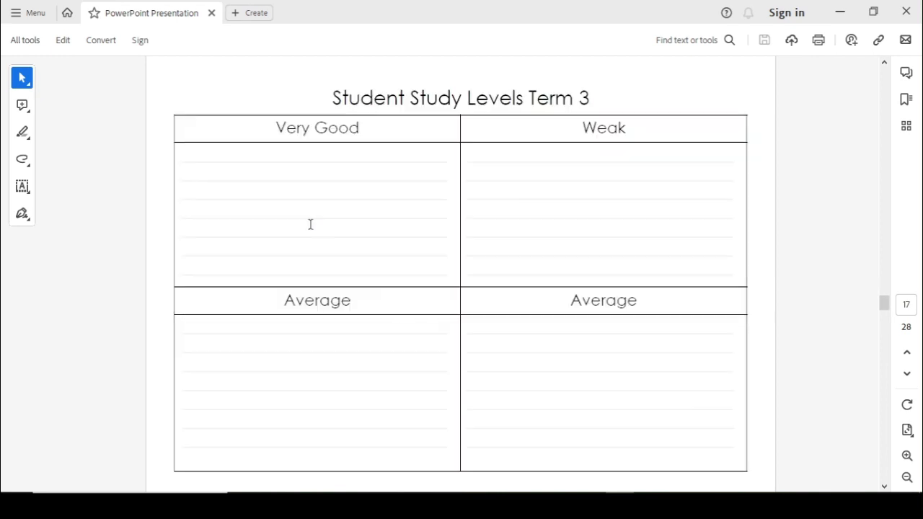
pyautogui.scroll(5, 310, 225)
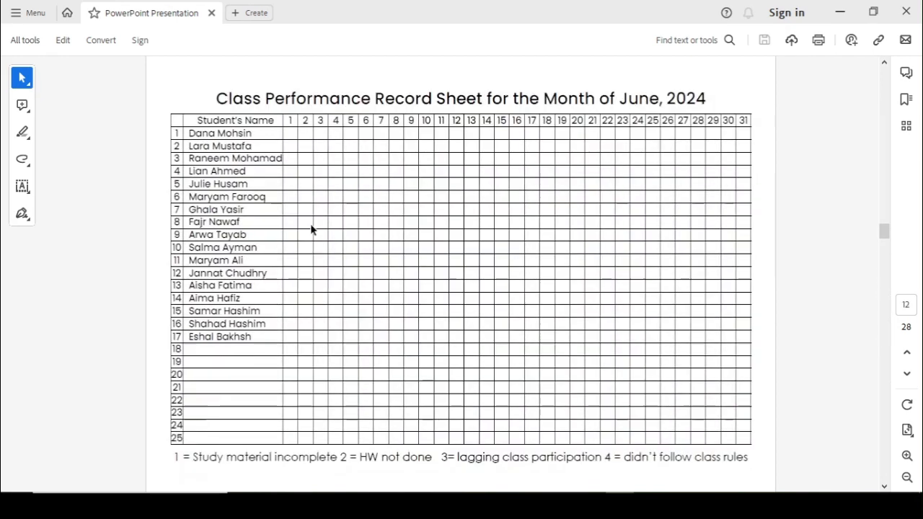
pyautogui.scroll(2, 310, 229)
pyautogui.scroll(2, 647, 130)
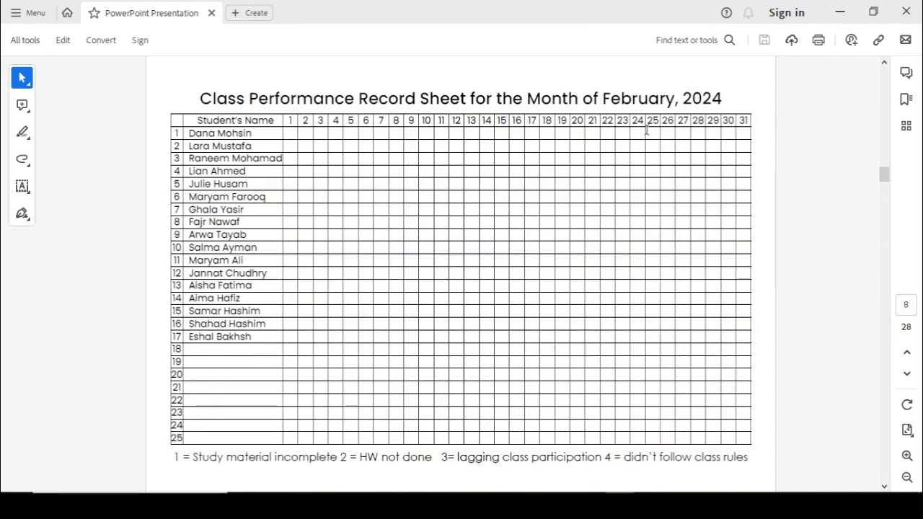
pyautogui.scroll(4, 647, 129)
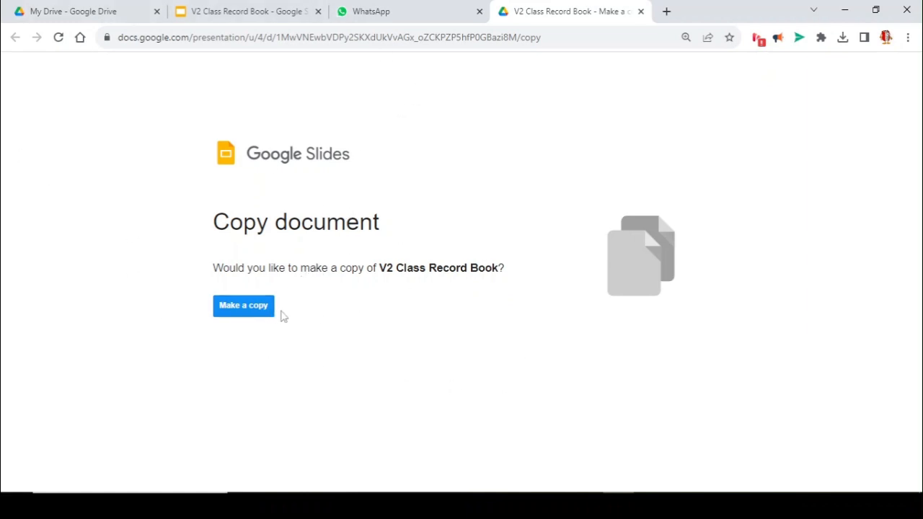
# - Copy the V2 Class Record Book presentation, title the copy 'Template', and close it back to My Drive
pyautogui.click(244, 308)
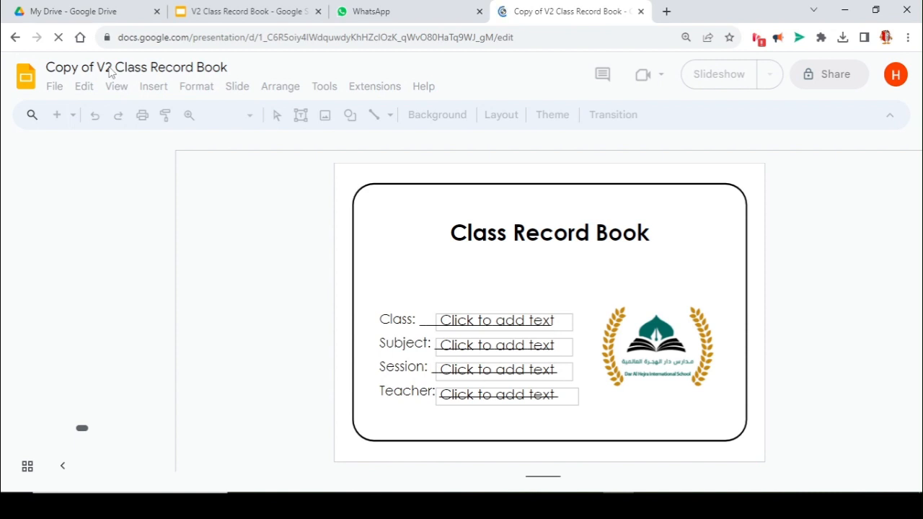
pyautogui.tripleClick(110, 68)
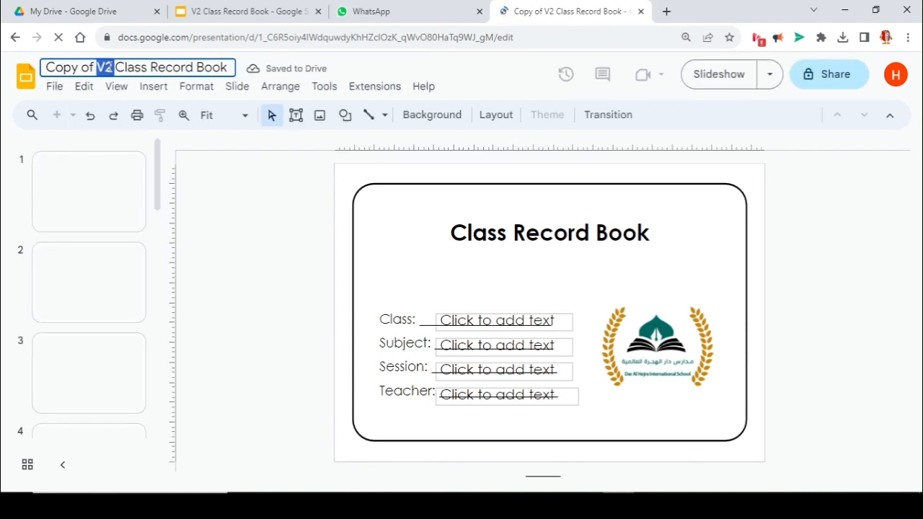
pyautogui.write('Template')
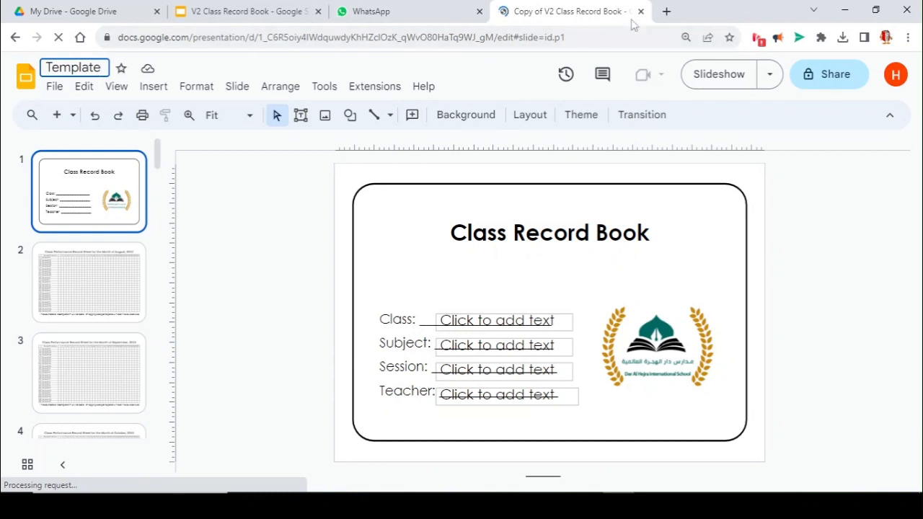
pyautogui.hotkey('ctrl', 'w')
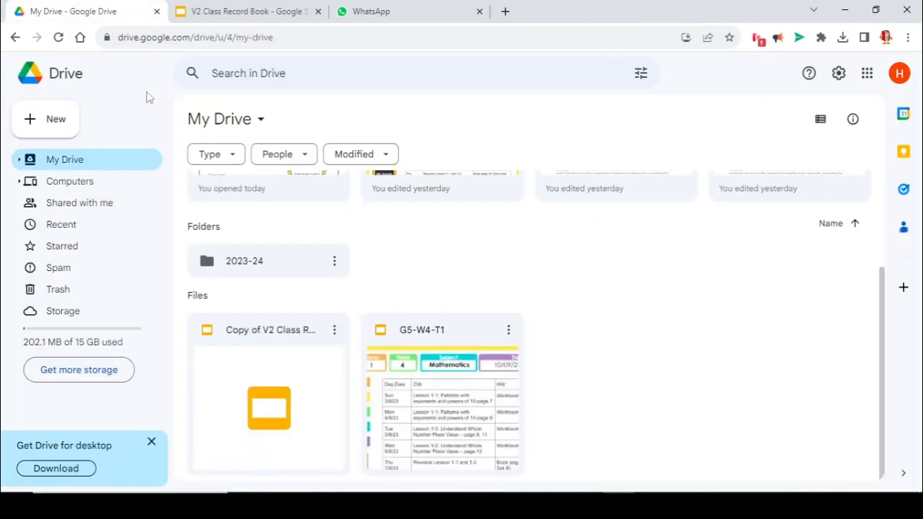